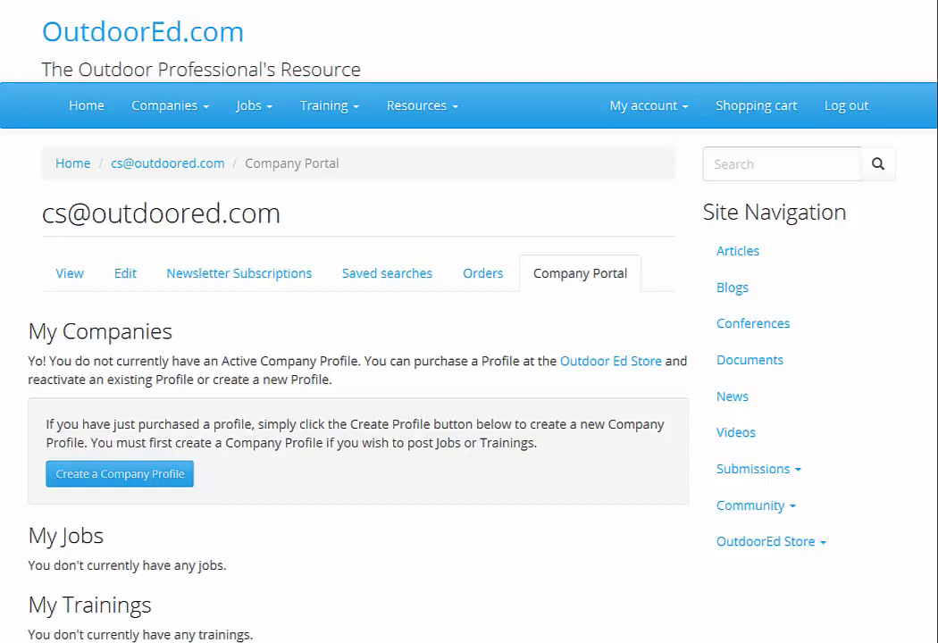
Start a new company profile on the Premium Company Profile licence
{"action": "left_click", "coordinate": [685, 116]}
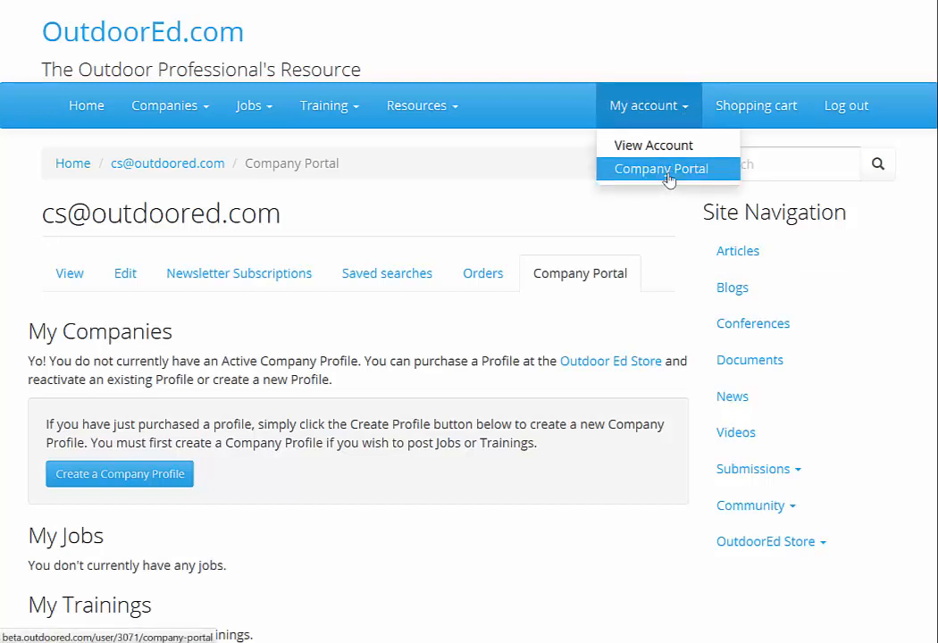
{"action": "left_click", "coordinate": [438, 427]}
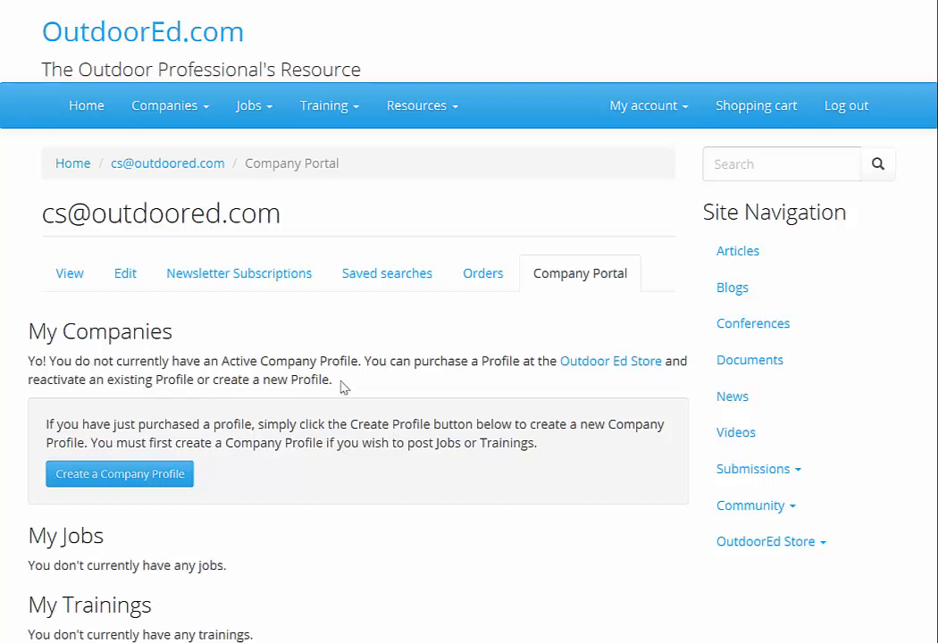
{"action": "left_click", "coordinate": [117, 479]}
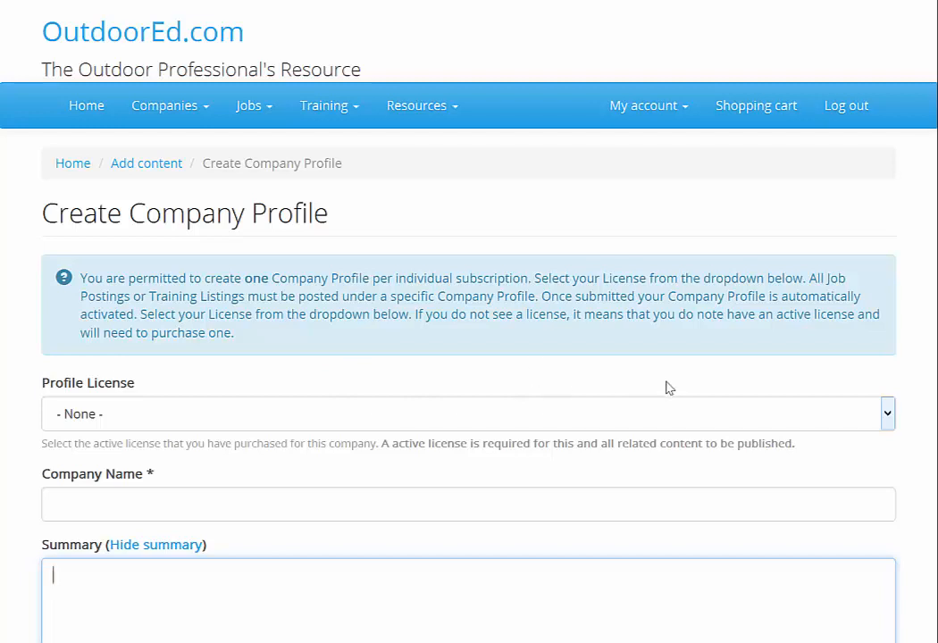
{"action": "left_click", "coordinate": [889, 417]}
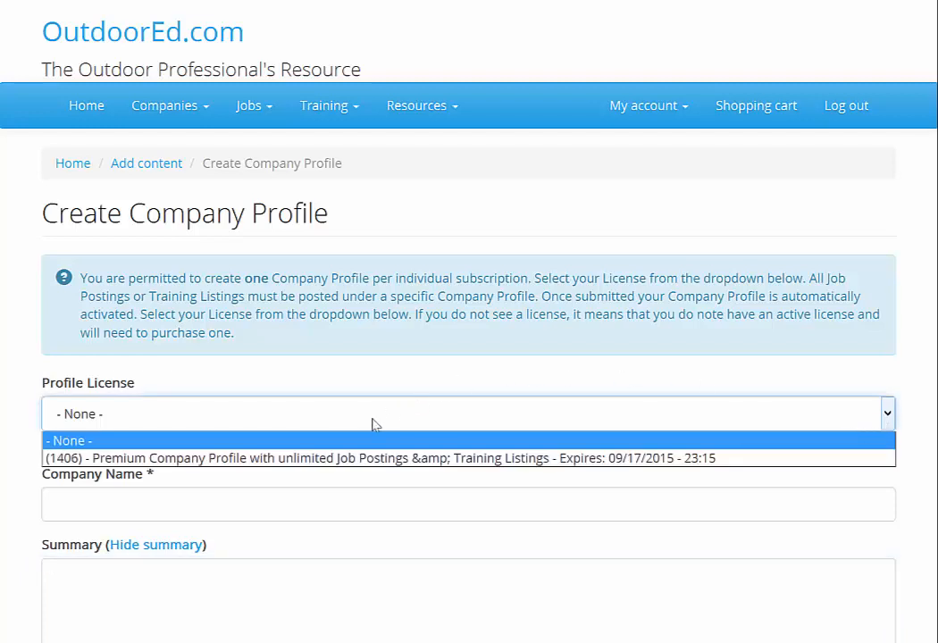
{"action": "left_click", "coordinate": [341, 460]}
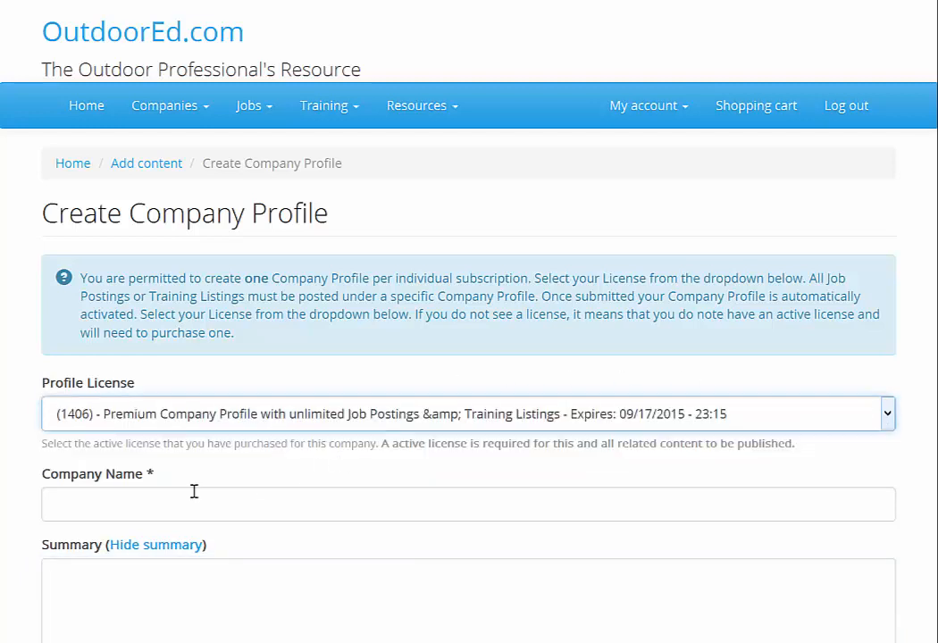
Enter 'Outdoor Ed LLC' as the company name
{"action": "left_click", "coordinate": [100, 503]}
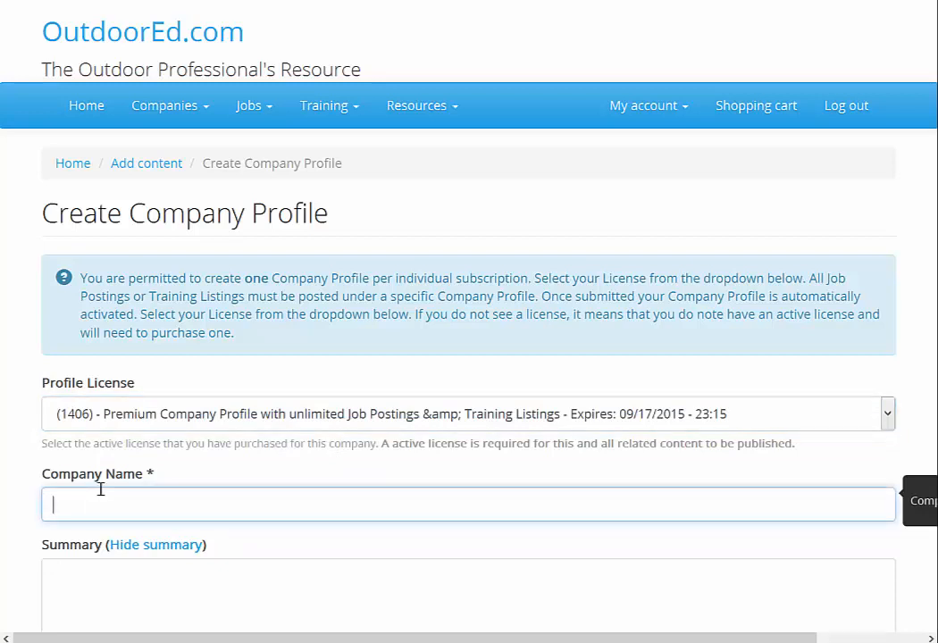
{"action": "type", "text": "Outdoor Ed LLC"}
{"action": "scroll", "coordinate": [36, 473], "scroll_direction": "down", "scroll_amount": 2}
{"action": "scroll", "coordinate": [49, 480], "scroll_direction": "down", "scroll_amount": 1}
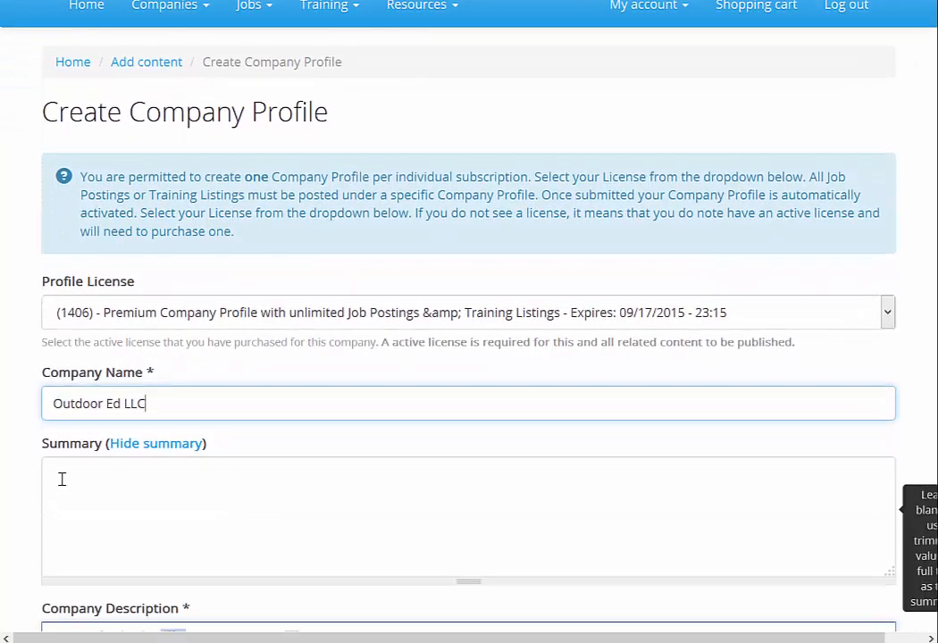
{"action": "left_click", "coordinate": [63, 476]}
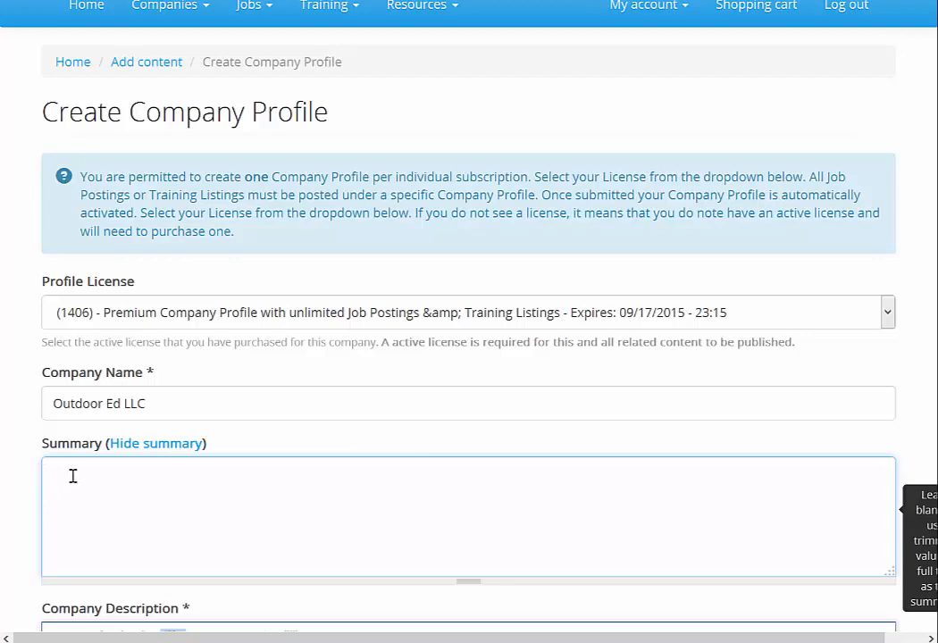
Paste the one-sentence company summary into the Summary box
{"action": "type", "text": "OutdoorEd.com is the leading source of news, articles, and job information for outdoor and experiential education professionals."}
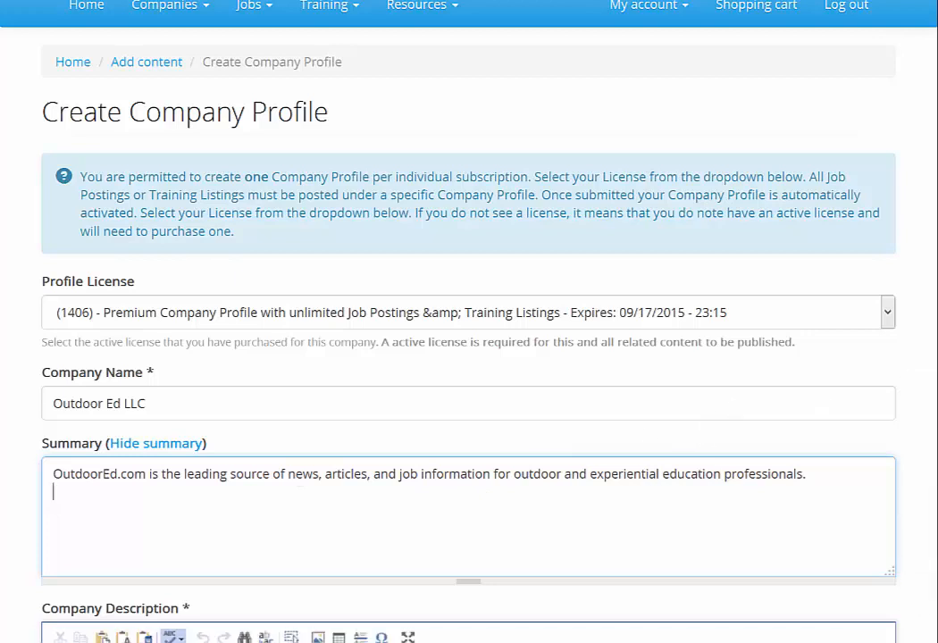
{"action": "key", "text": "Tab"}
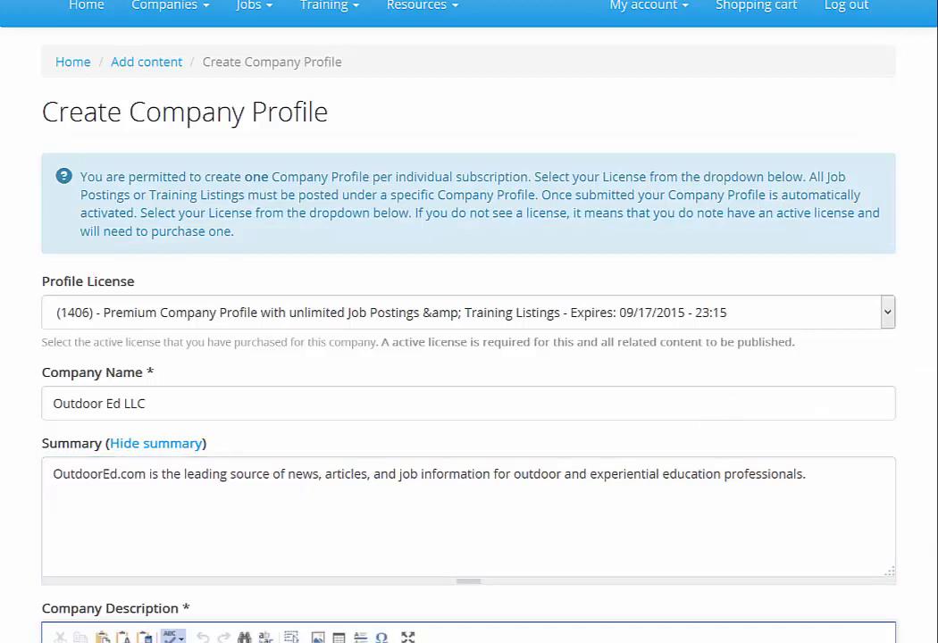
{"action": "key", "text": "shift+Tab"}
{"action": "scroll", "coordinate": [216, 287], "scroll_direction": "down", "scroll_amount": 5}
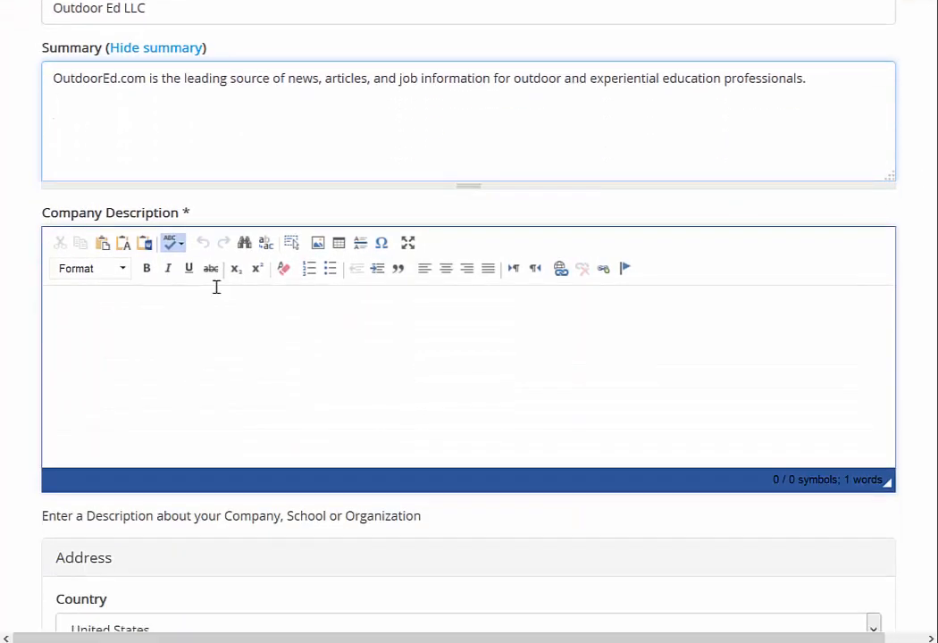
Paste the two-paragraph company description with a blank line between the paragraphs
{"action": "left_click", "coordinate": [85, 304]}
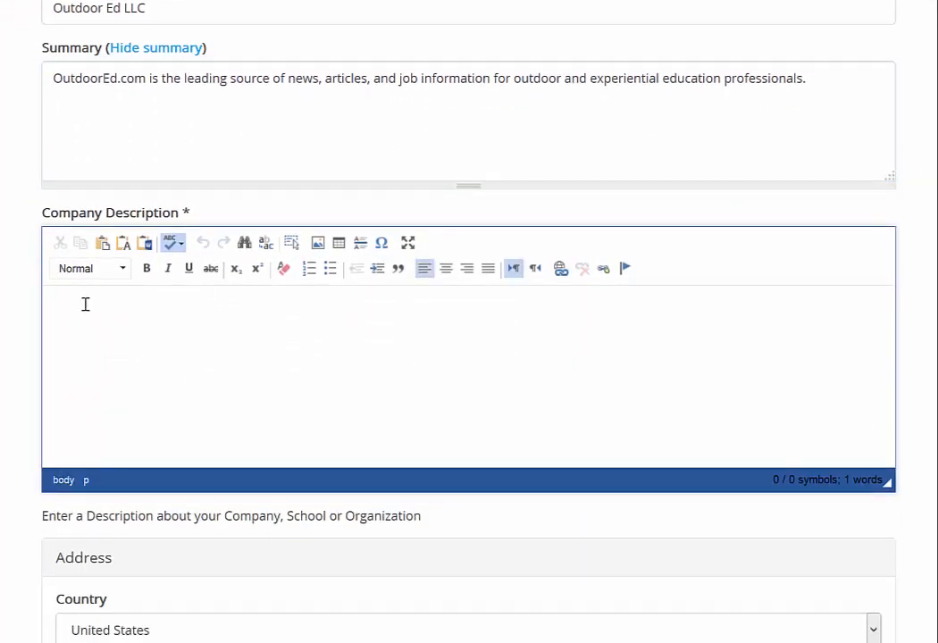
{"action": "type", "text": "OutdoorEd.com is the leading source of news, articles, and job information for outdoor and experiential education professionals. We've worked hard at building the most advanced Web site in the business with cutting edge technology that brings thousands of users to the site every day. We hope that you become part of the great resource sharing by contributing to Outdoor Ed. The new Outdoor Ed Community site is designed to be your online portal for connecting to other professionals in the field. The Outdoor Ed Community provides Blogs from outdoor professionals and online discussion forums for you to post questions and discuss issues with colleagues in the field."}
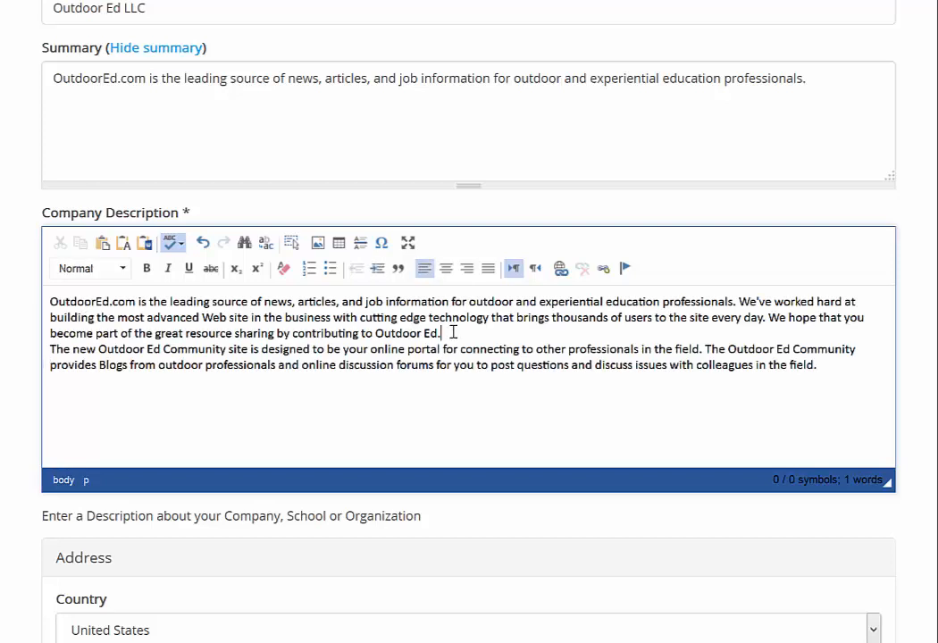
{"action": "key", "text": "Return"}
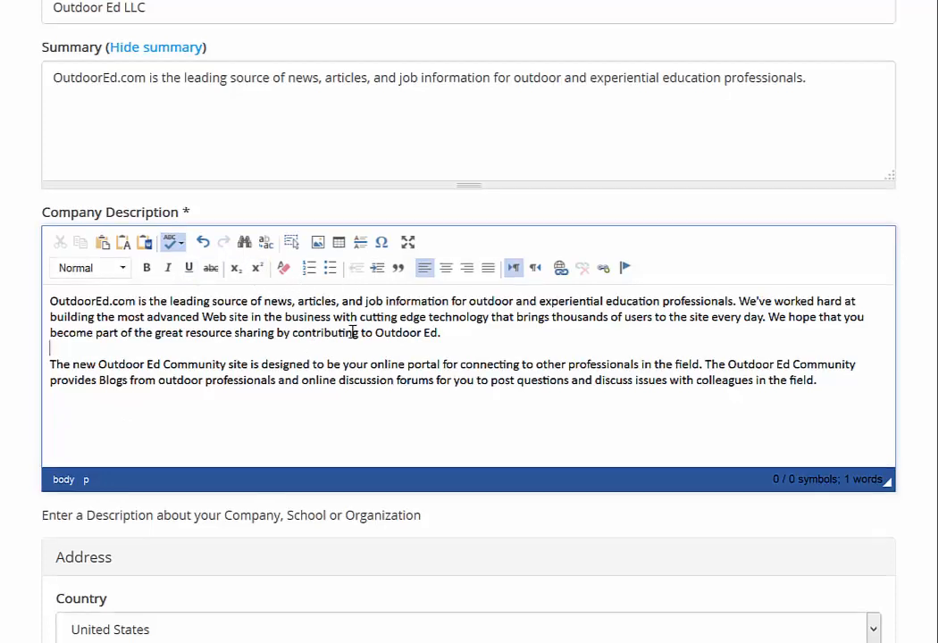
Enter the company's street address and city
{"action": "scroll", "coordinate": [353, 328], "scroll_direction": "down", "scroll_amount": 1}
{"action": "scroll", "coordinate": [356, 297], "scroll_direction": "down", "scroll_amount": 2}
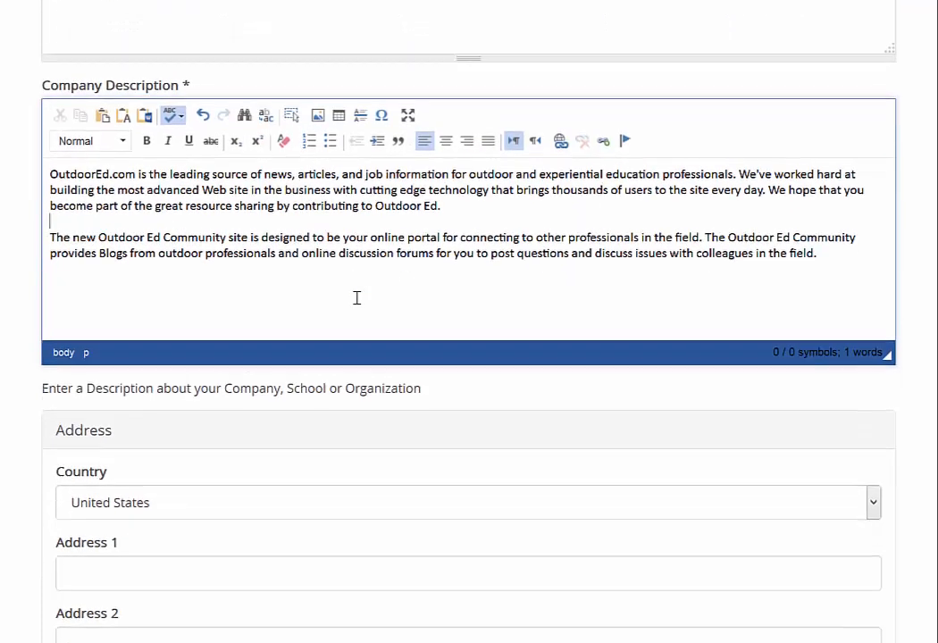
{"action": "scroll", "coordinate": [221, 400], "scroll_direction": "down", "scroll_amount": 2}
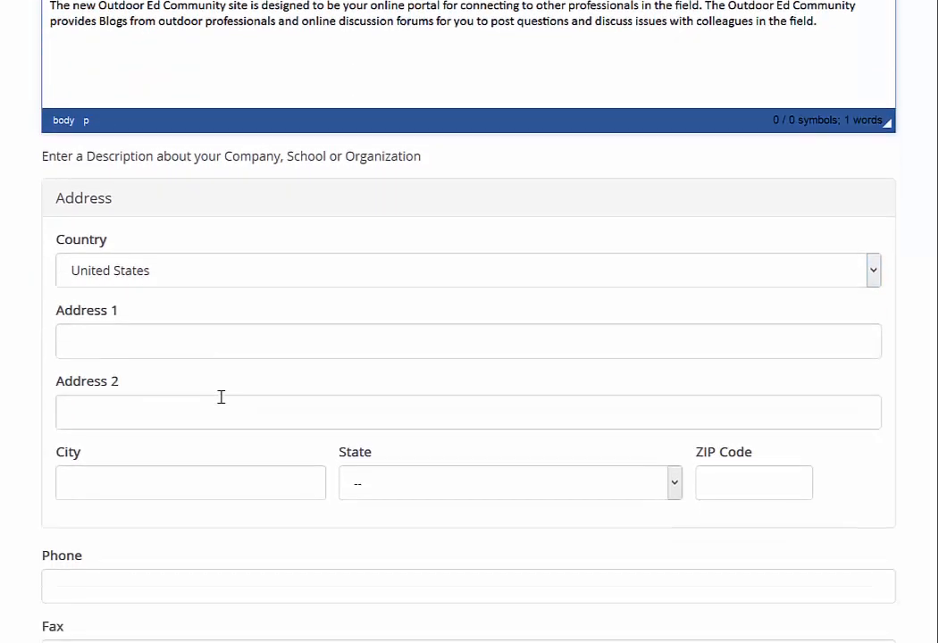
{"action": "left_click", "coordinate": [93, 297]}
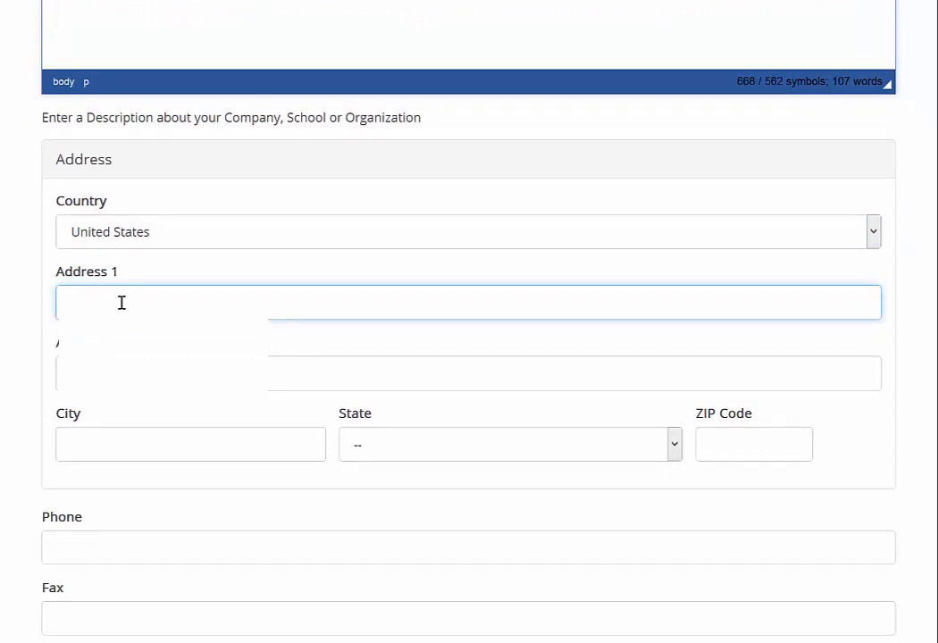
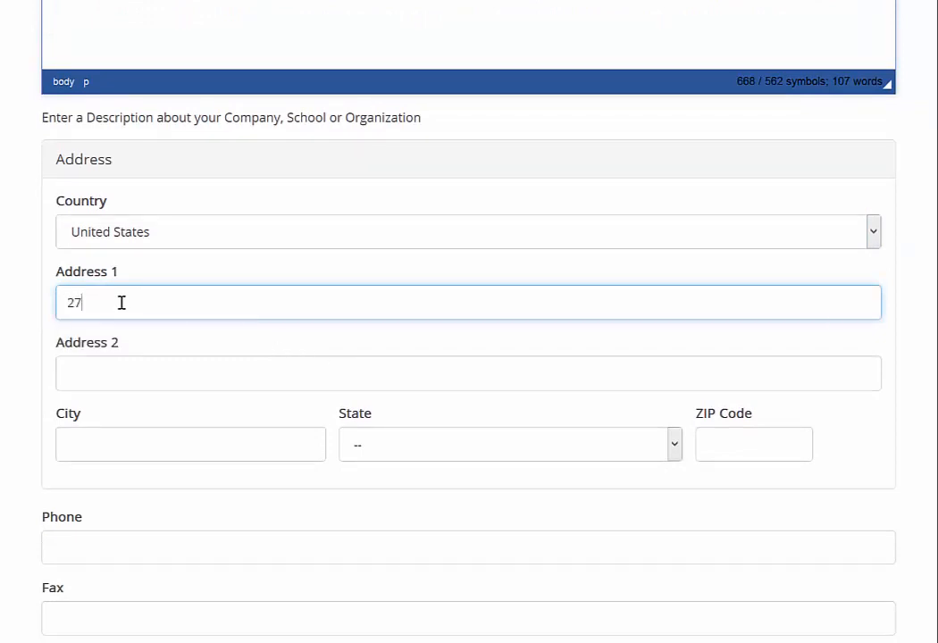
{"action": "left_click", "coordinate": [111, 446]}
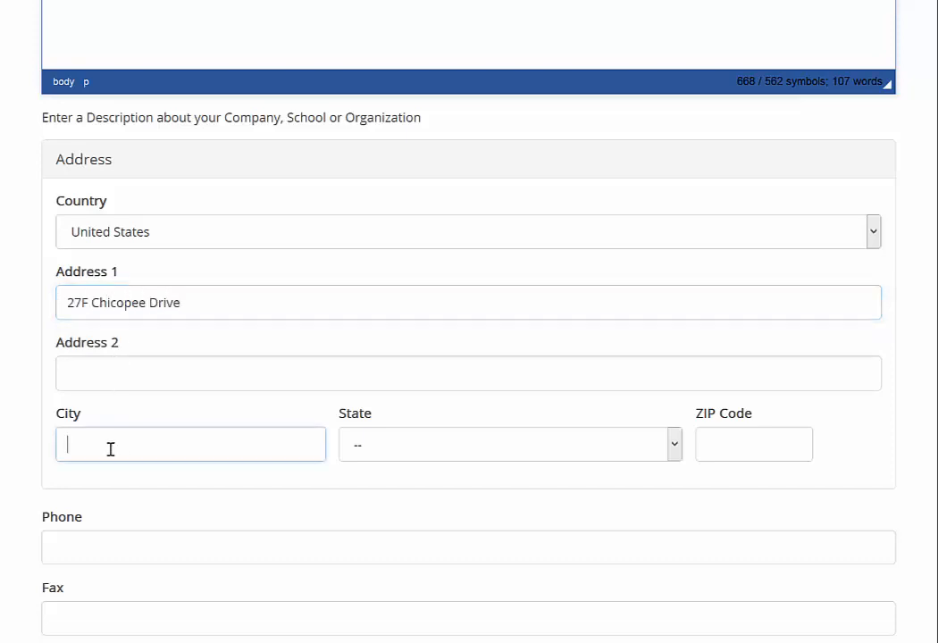
{"action": "type", "text": "Princeton"}
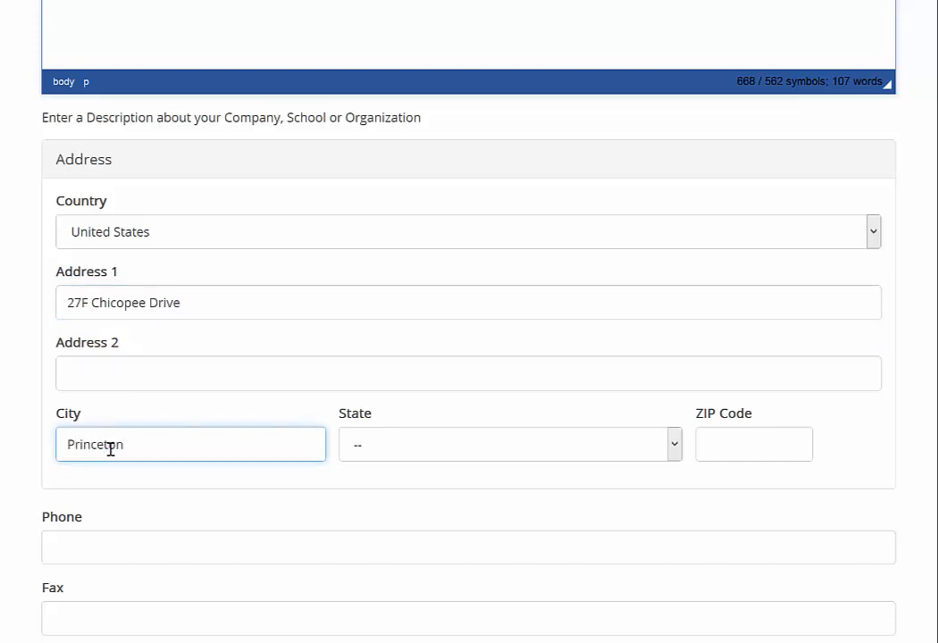
Choose New Jersey as the state and enter the ZIP code
{"action": "left_click", "coordinate": [673, 444]}
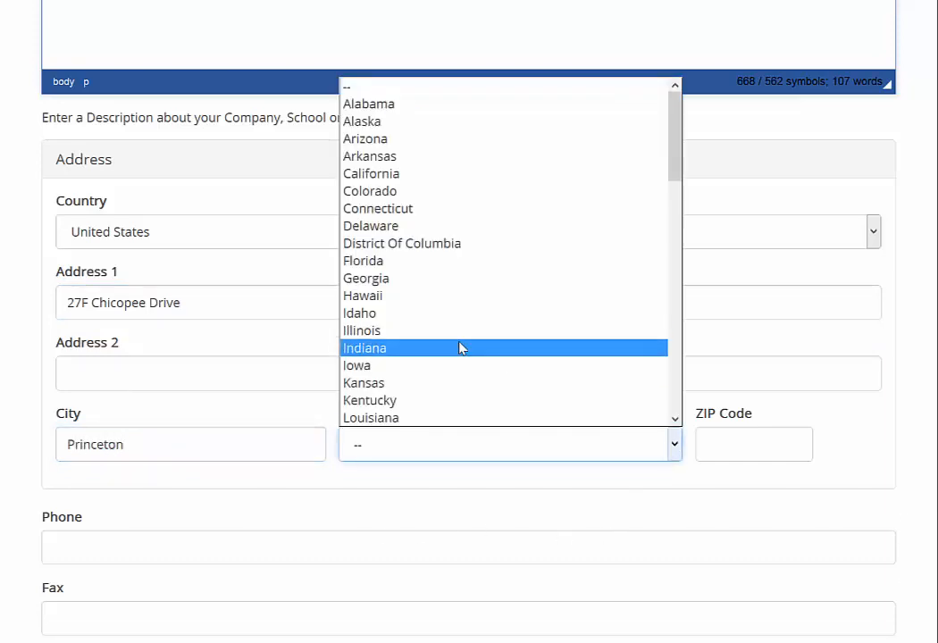
{"action": "scroll", "coordinate": [461, 348], "scroll_direction": "down", "scroll_amount": 3}
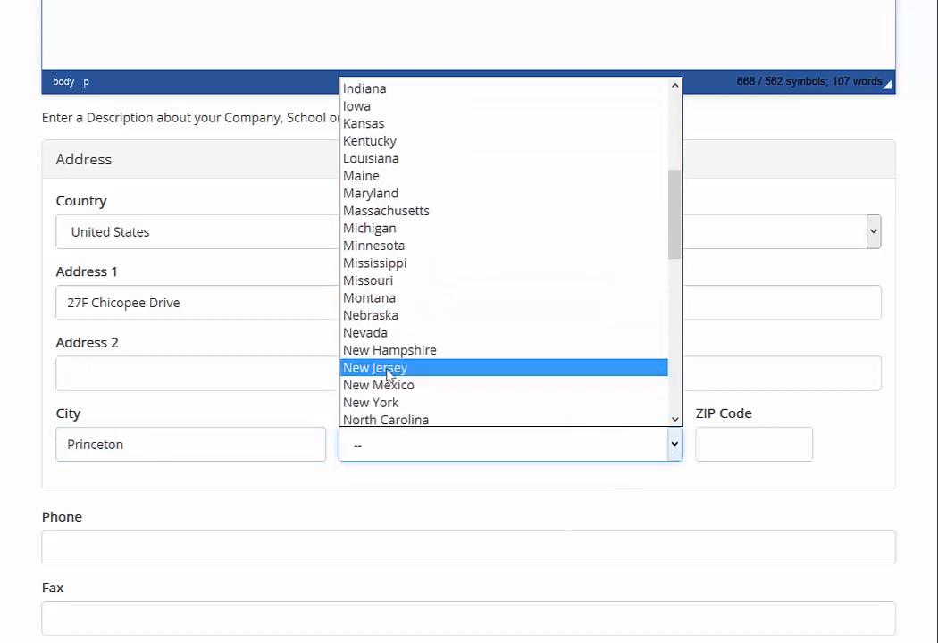
{"action": "left_click", "coordinate": [387, 367]}
{"action": "left_click", "coordinate": [726, 443]}
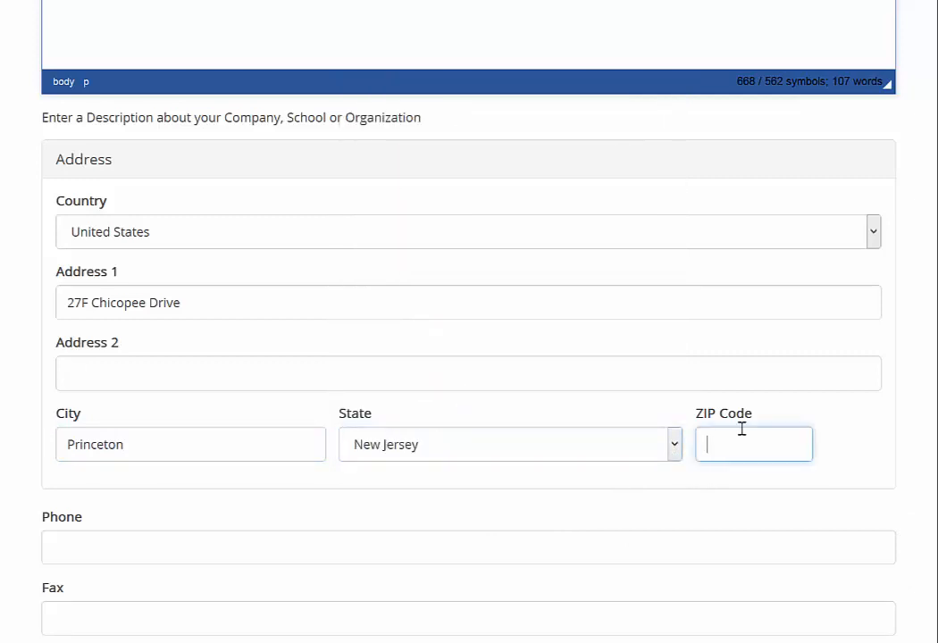
{"action": "type", "text": "08540"}
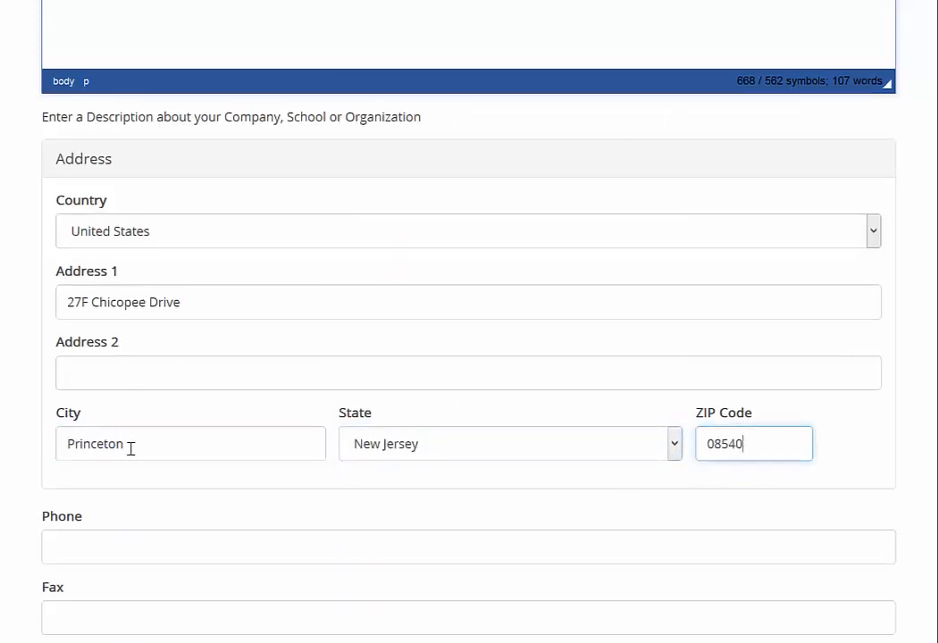
{"action": "scroll", "coordinate": [130, 448], "scroll_direction": "down", "scroll_amount": 3}
{"action": "left_click", "coordinate": [79, 400]}
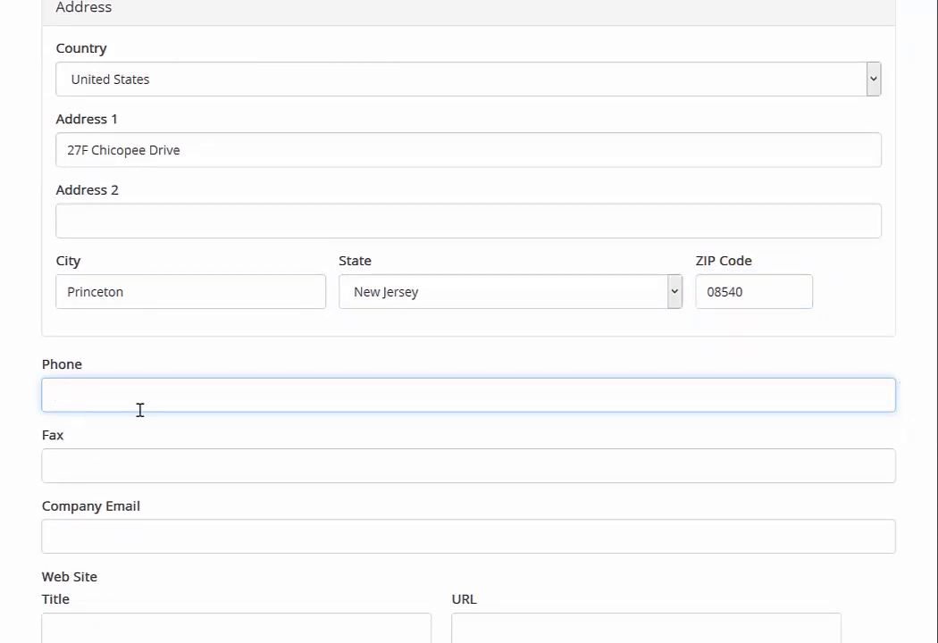
{"action": "scroll", "coordinate": [127, 437], "scroll_direction": "down", "scroll_amount": 3}
{"action": "left_click", "coordinate": [73, 385]}
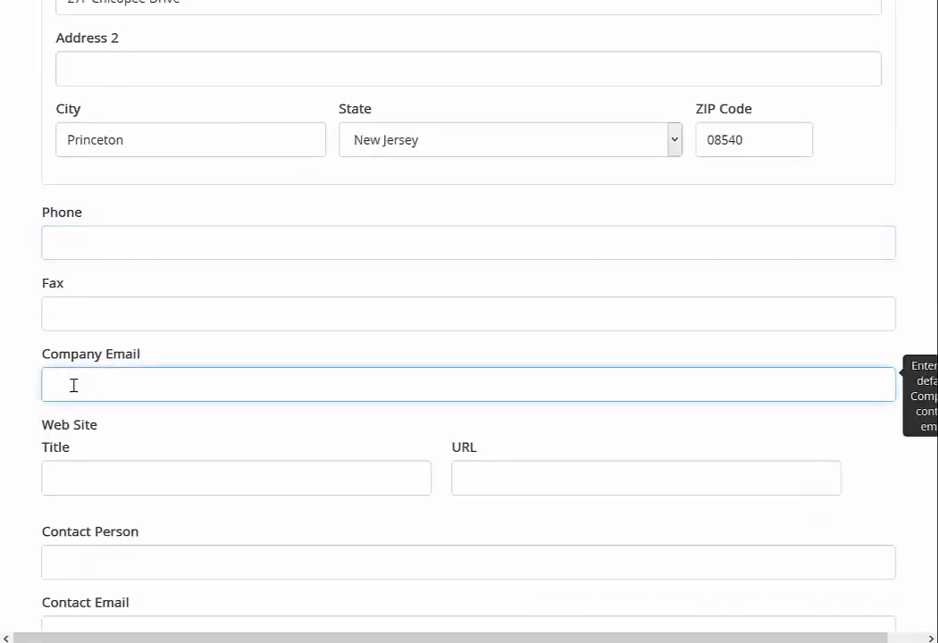
{"action": "scroll", "coordinate": [4, 428], "scroll_direction": "down", "scroll_amount": 3}
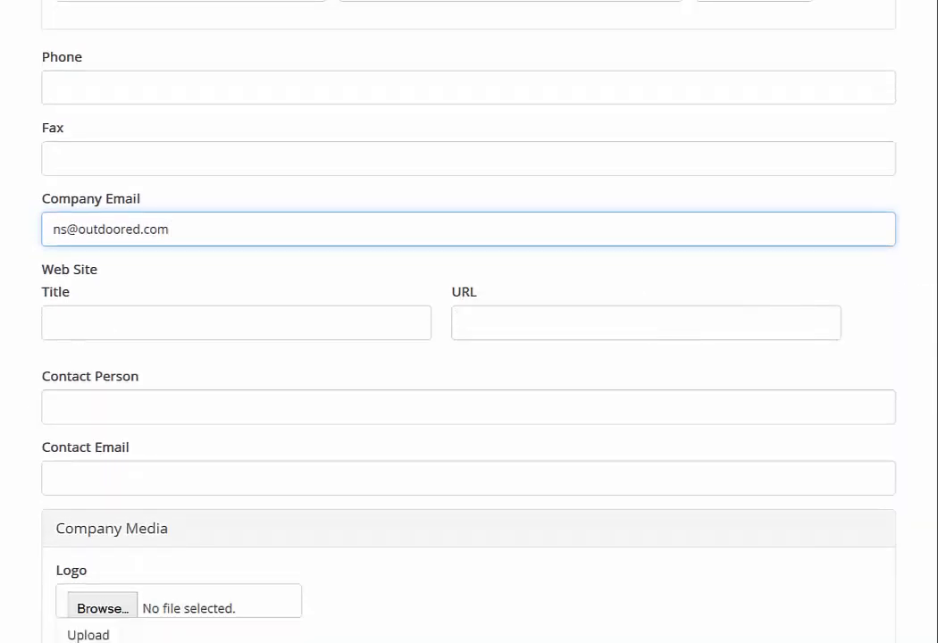
{"action": "left_click", "coordinate": [64, 324]}
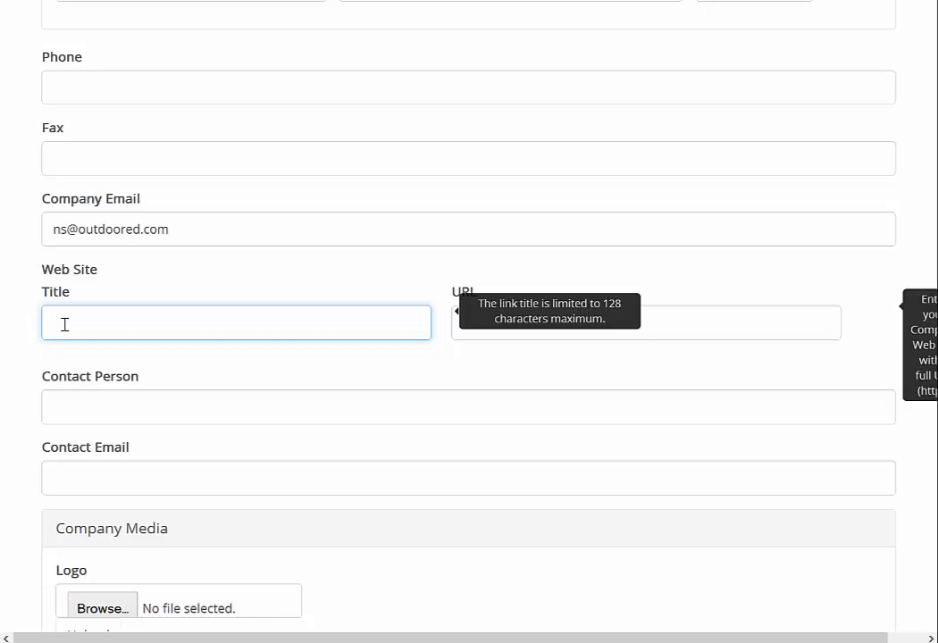
{"action": "type", "text": "OutdoorEd.com"}
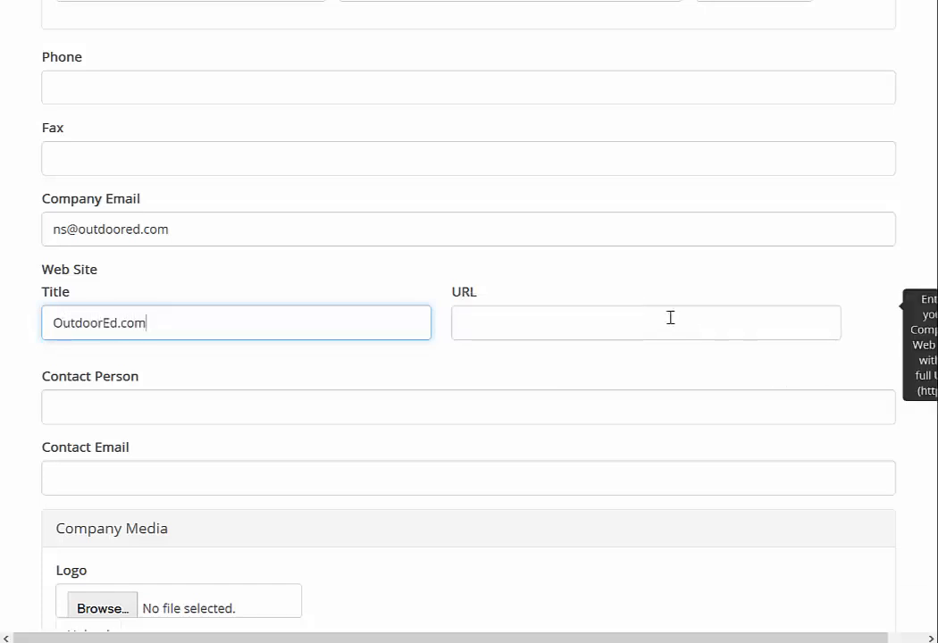
{"action": "left_click", "coordinate": [669, 318]}
{"action": "type", "text": "http"}
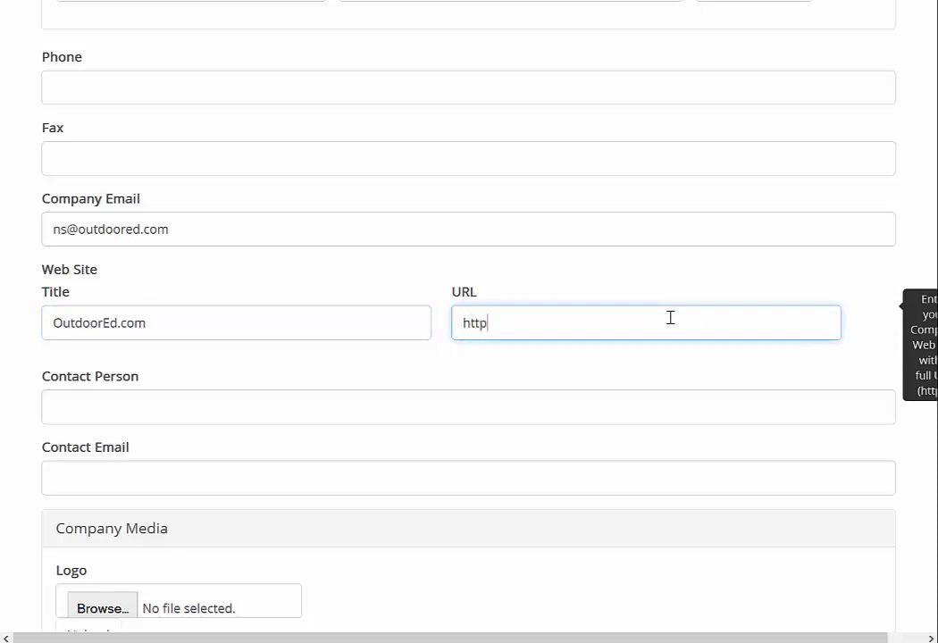
{"action": "type", "text": "://www.outdo"}
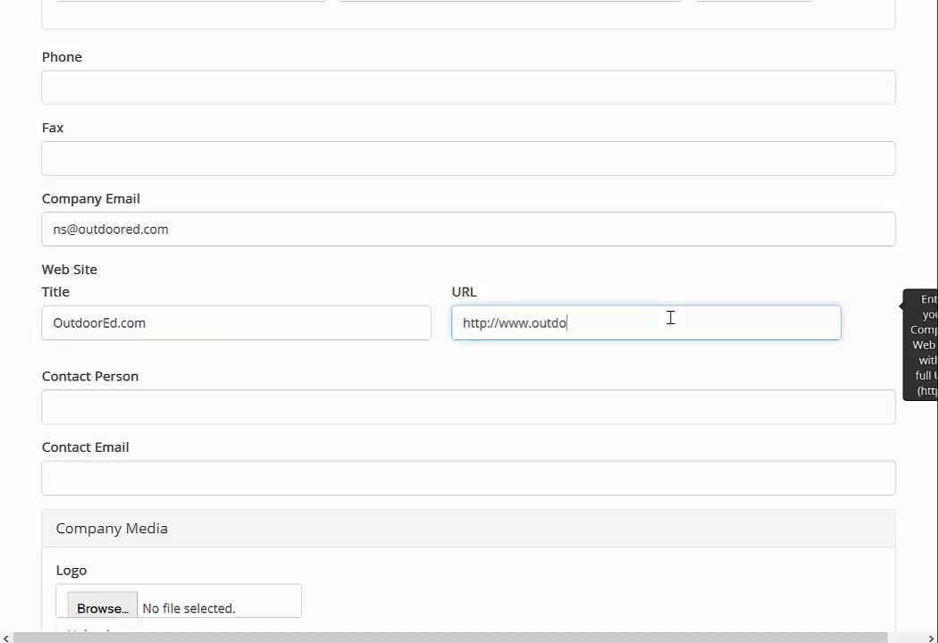
{"action": "type", "text": "ored.com"}
Fill in the contact person's name and e-mail address
{"action": "left_click", "coordinate": [135, 404]}
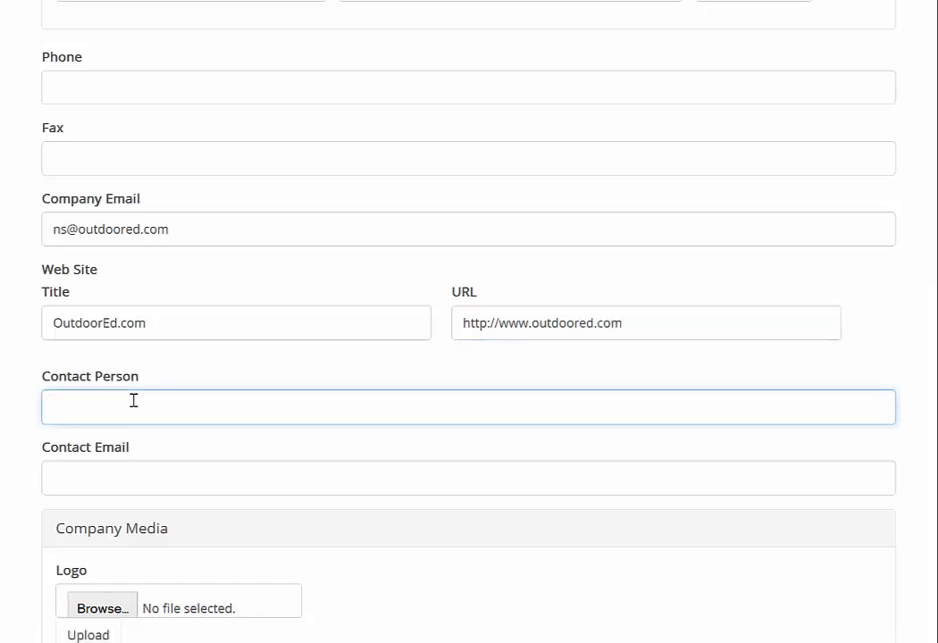
{"action": "scroll", "coordinate": [115, 396], "scroll_direction": "down", "scroll_amount": 2}
{"action": "left_click", "coordinate": [70, 381]}
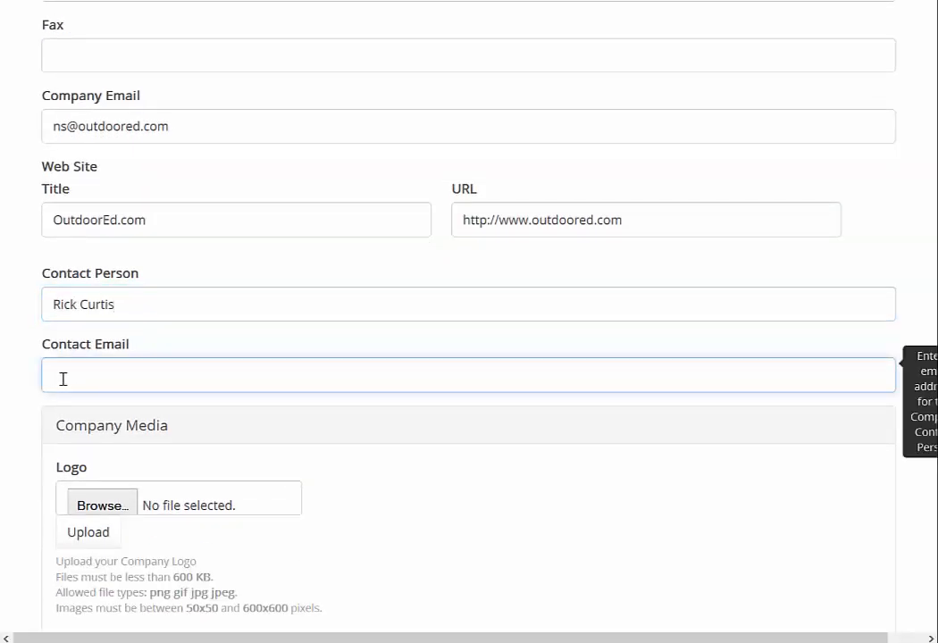
{"action": "scroll", "coordinate": [272, 369], "scroll_direction": "down", "scroll_amount": 3}
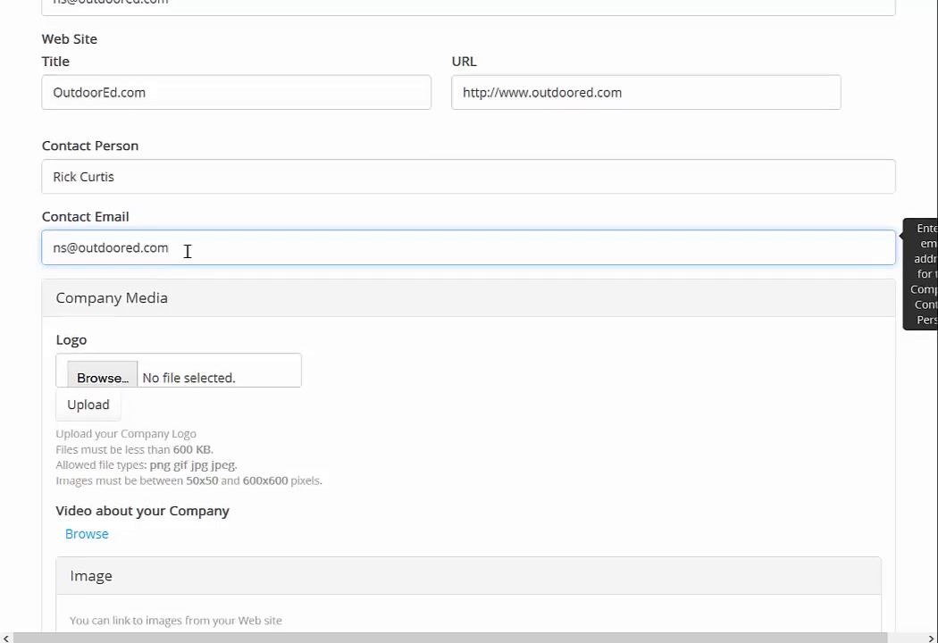
{"action": "scroll", "coordinate": [187, 251], "scroll_direction": "down", "scroll_amount": 1}
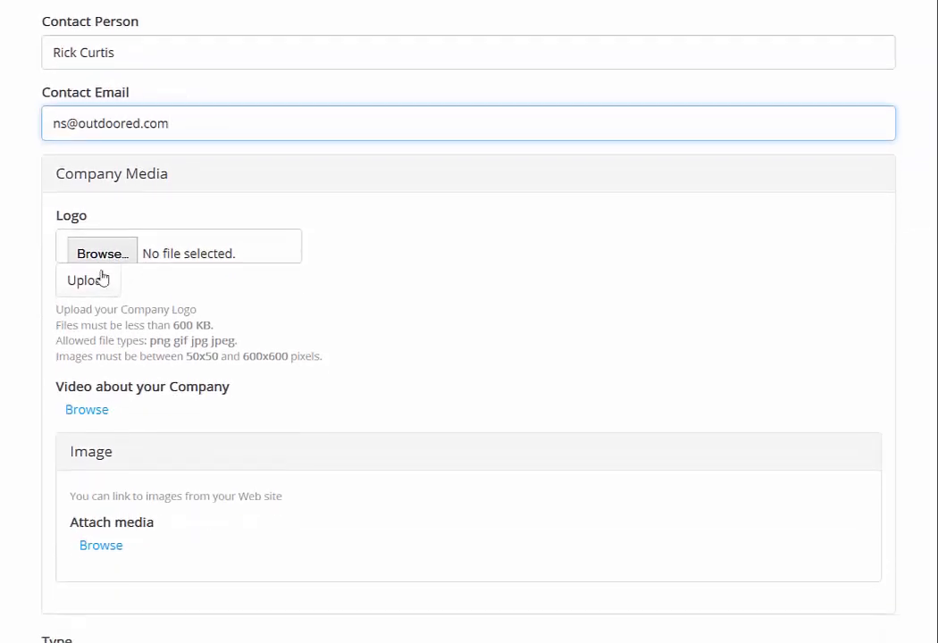
Upload OE_Logo_Drupal-1.png as the company logo
{"action": "left_click", "coordinate": [121, 251]}
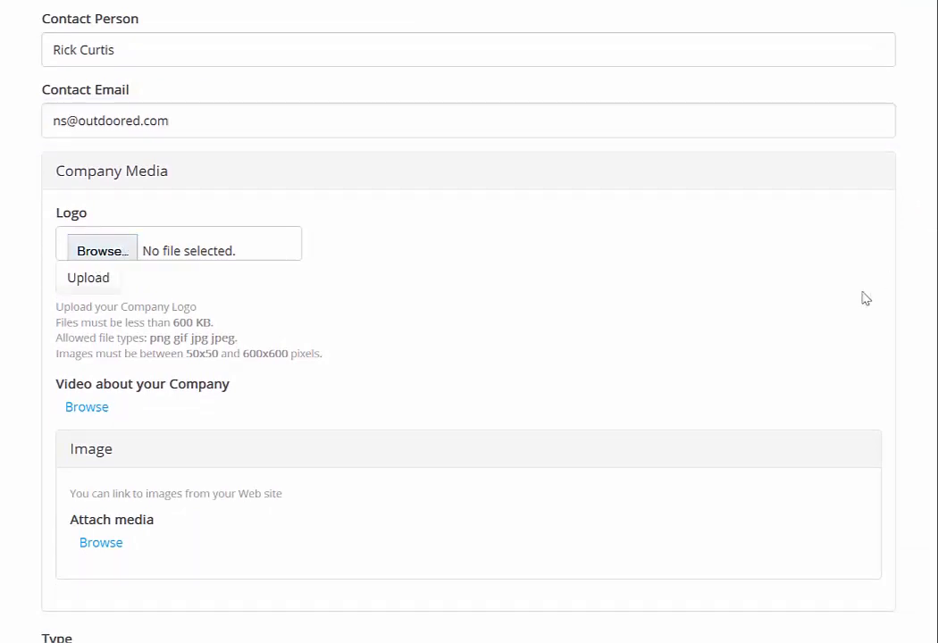
{"action": "left_click", "coordinate": [98, 256]}
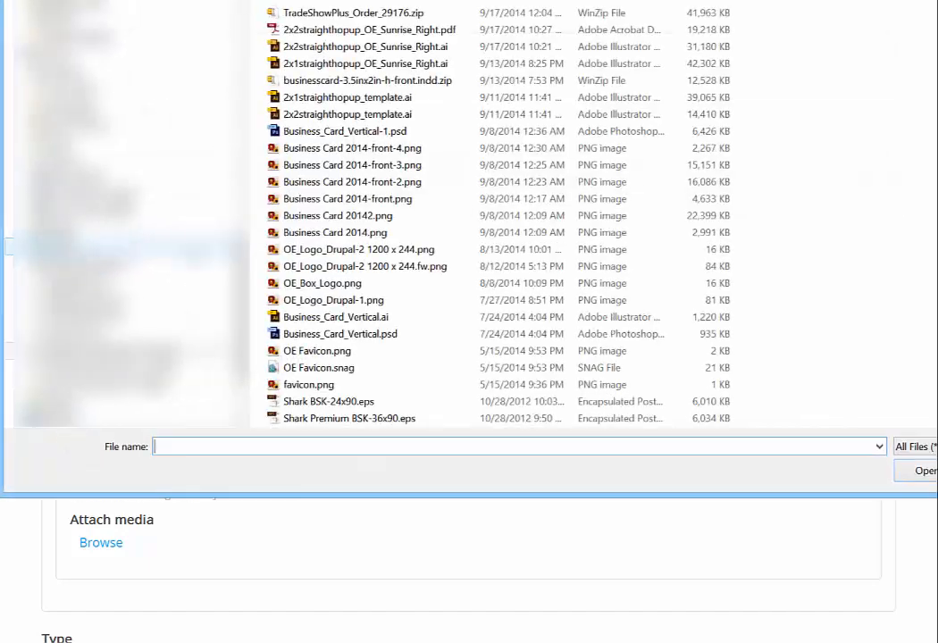
{"action": "left_click", "coordinate": [345, 302]}
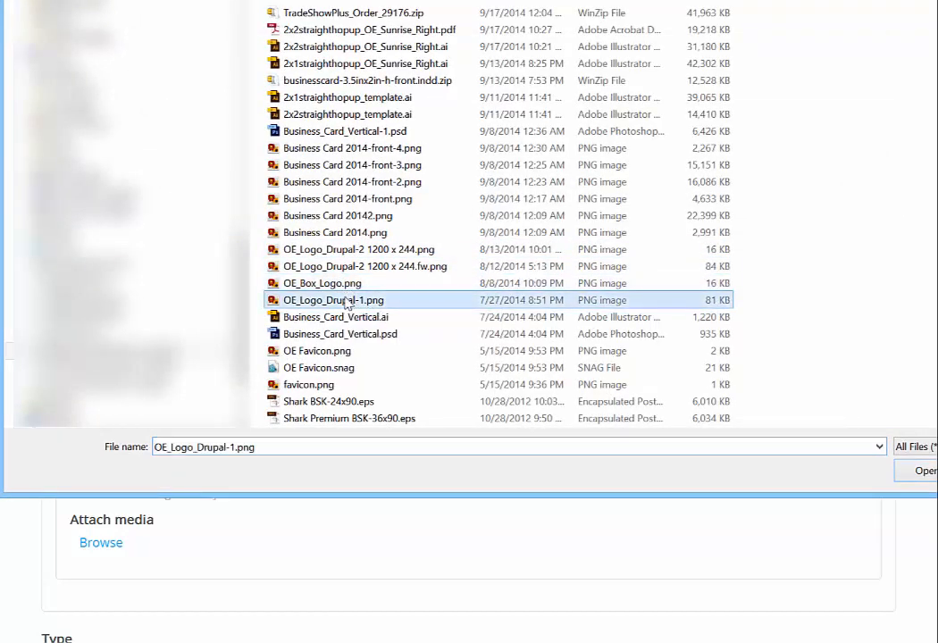
{"action": "left_click", "coordinate": [925, 472]}
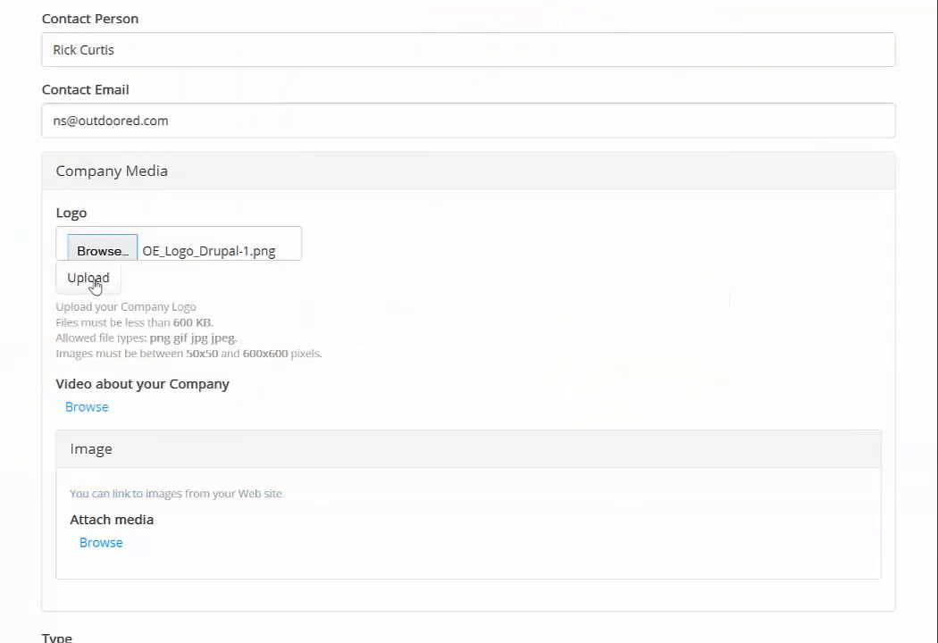
{"action": "left_click", "coordinate": [89, 279]}
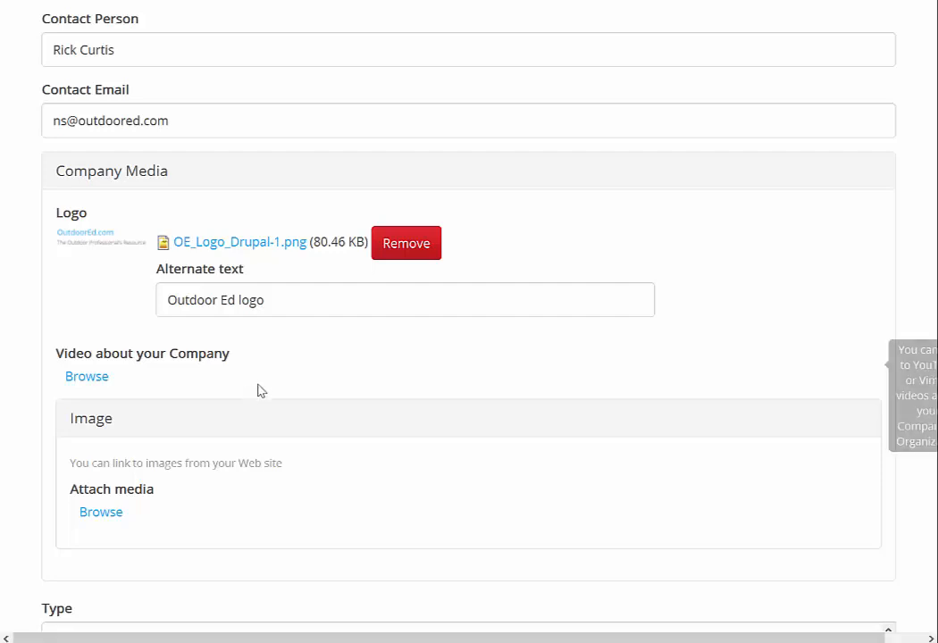
Attach the OutdoorEd.com Quick Tour YouTube video by its web address
{"action": "left_click", "coordinate": [89, 379]}
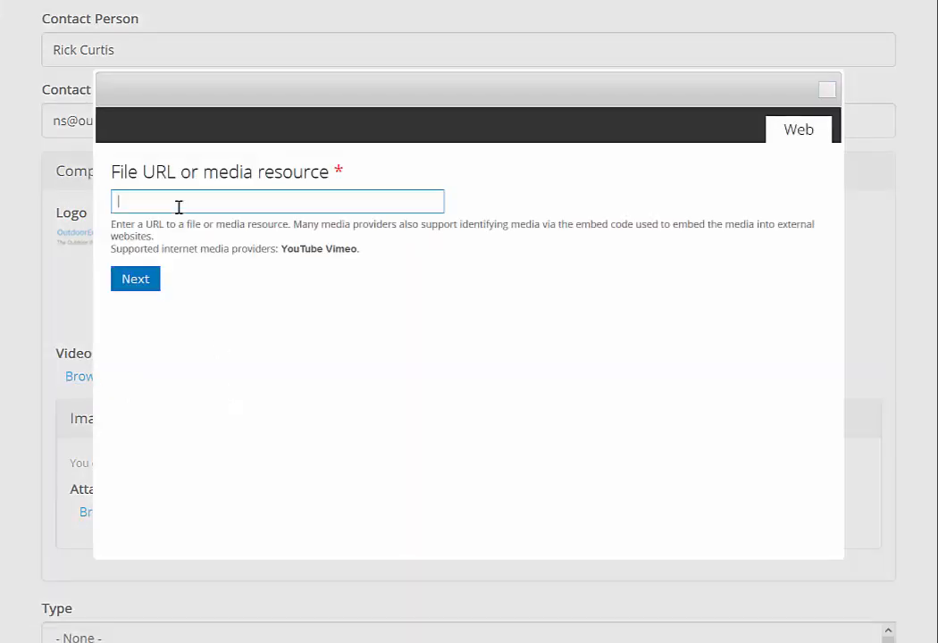
{"action": "type", "text": "https://www.youtube.com/watch?v=sASVJ9K_ObY"}
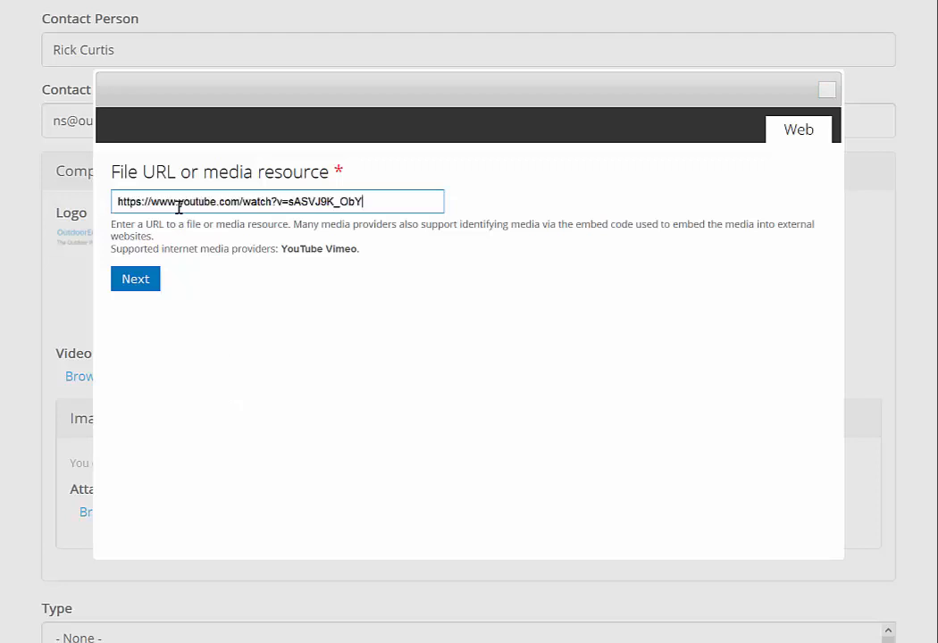
{"action": "left_click", "coordinate": [138, 281]}
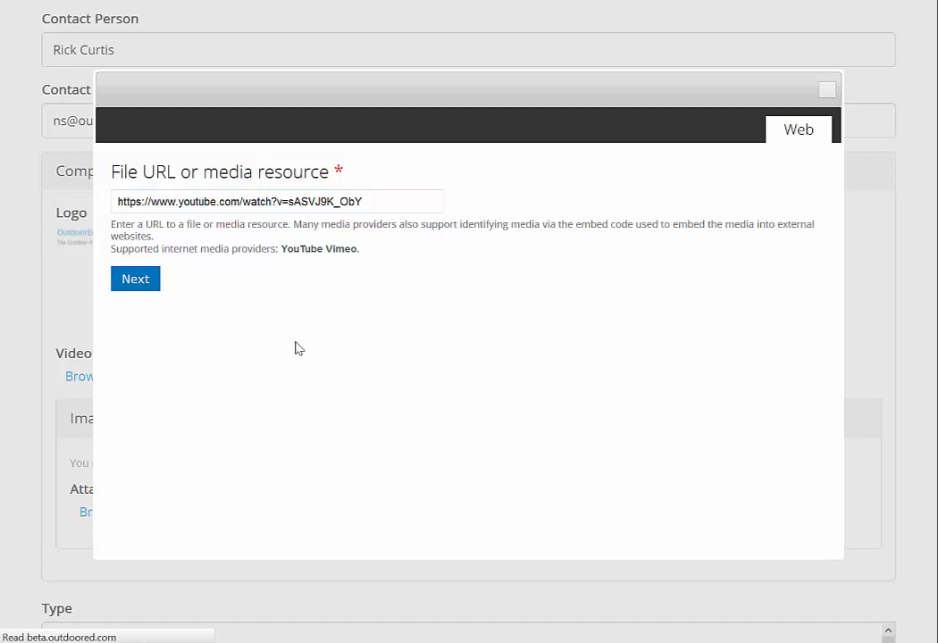
Describe the video as 'A quick tour of OutdoorEd.com'
{"action": "scroll", "coordinate": [714, 390], "scroll_direction": "down", "scroll_amount": 2}
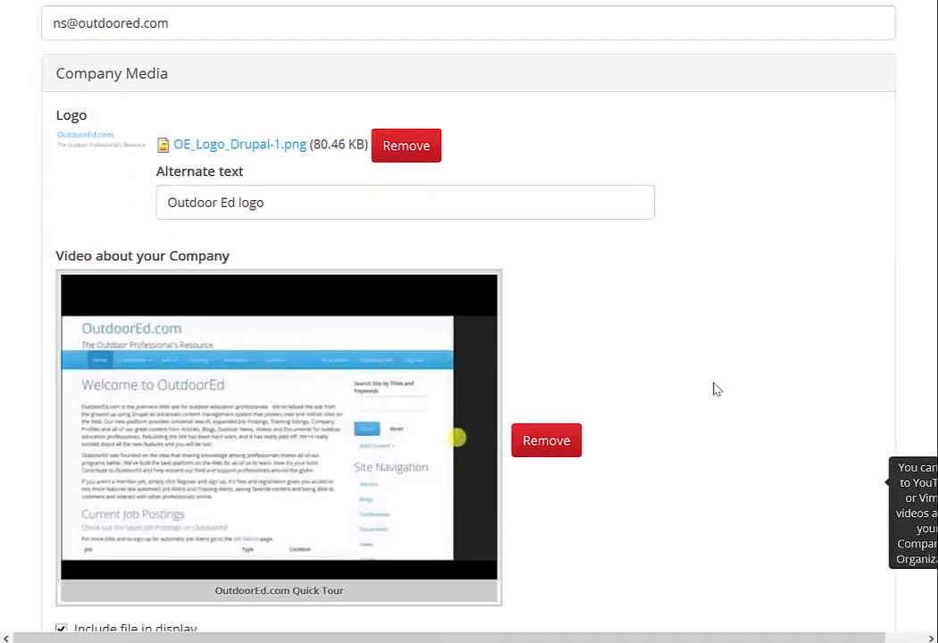
{"action": "scroll", "coordinate": [695, 290], "scroll_direction": "down", "scroll_amount": 2}
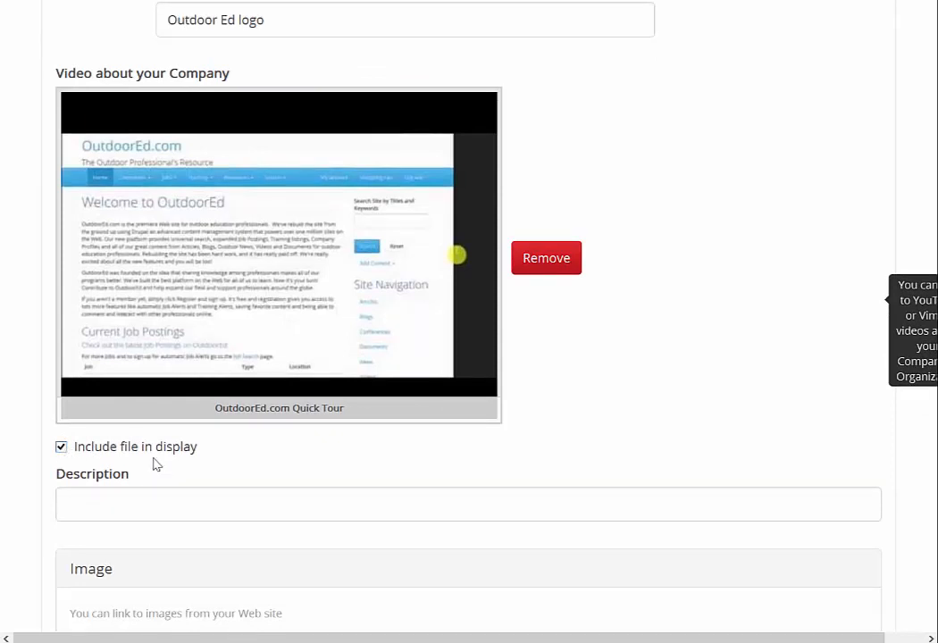
{"action": "left_click", "coordinate": [108, 500]}
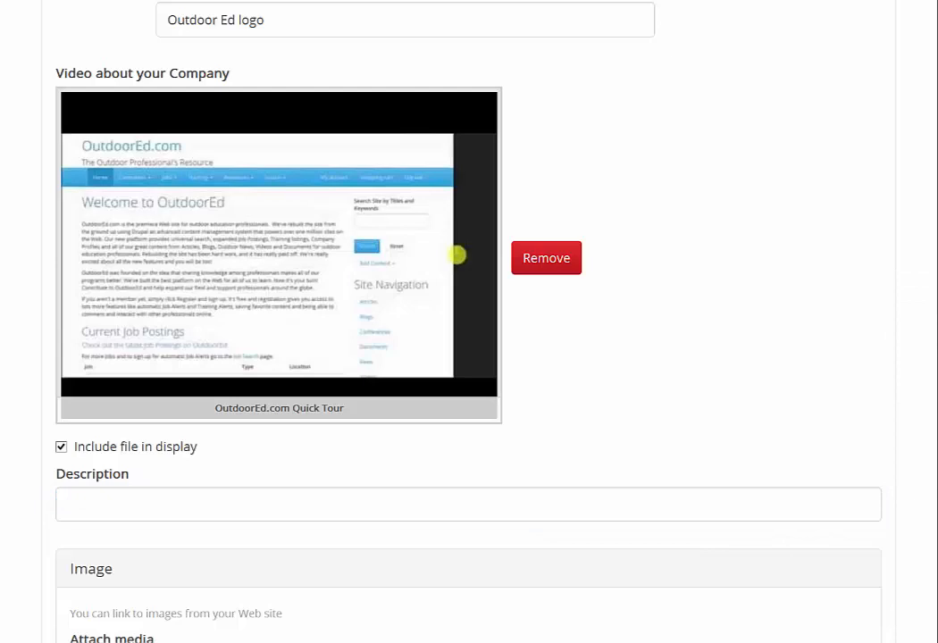
{"action": "left_click", "coordinate": [98, 507]}
{"action": "type", "text": "A quick tour of OutdoorEd.com"}
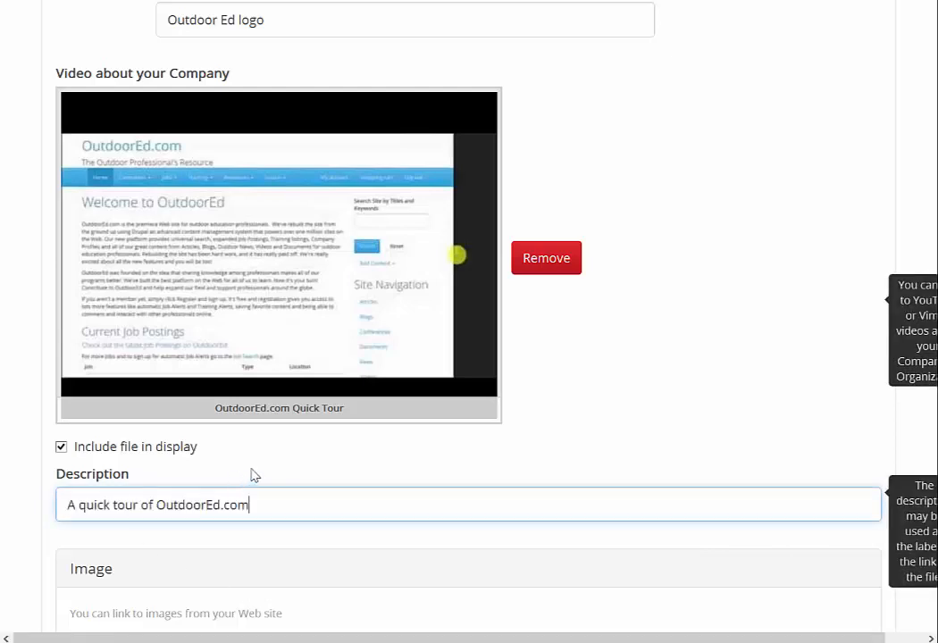
{"action": "scroll", "coordinate": [359, 444], "scroll_direction": "down", "scroll_amount": 3}
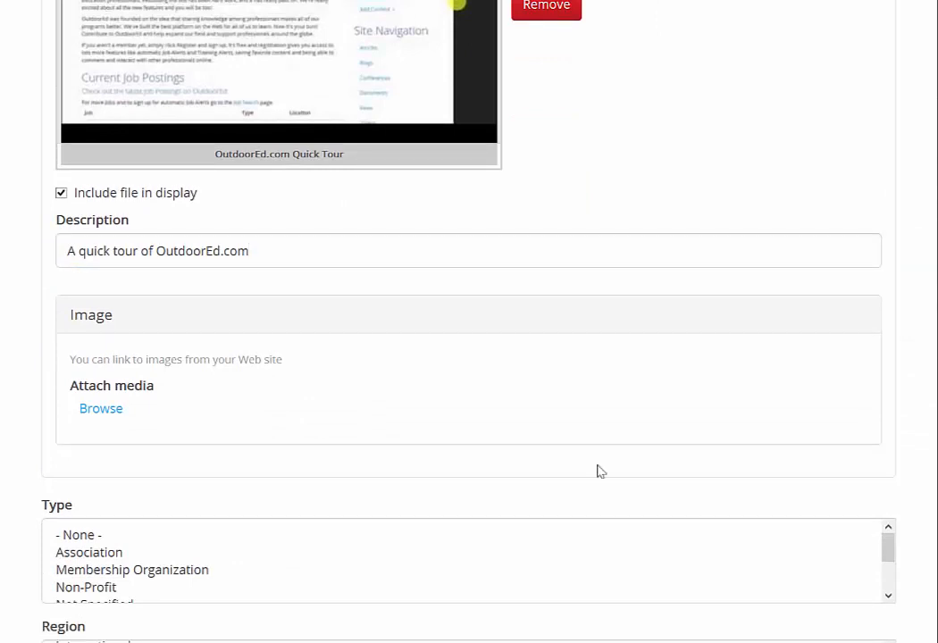
Attach the OE-Logo-Dark1.png image from its web address
{"action": "left_click", "coordinate": [101, 411]}
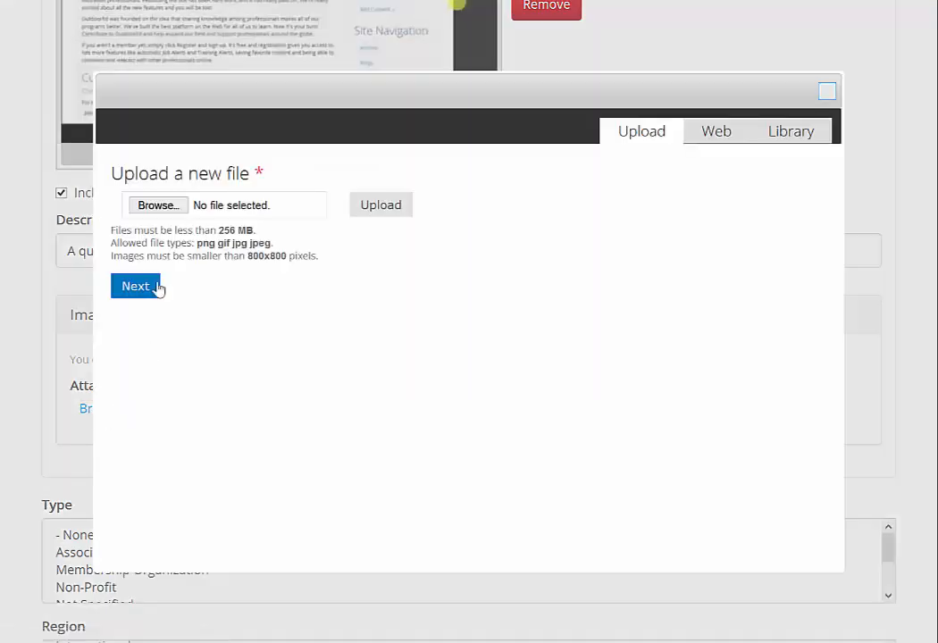
{"action": "left_click", "coordinate": [723, 135]}
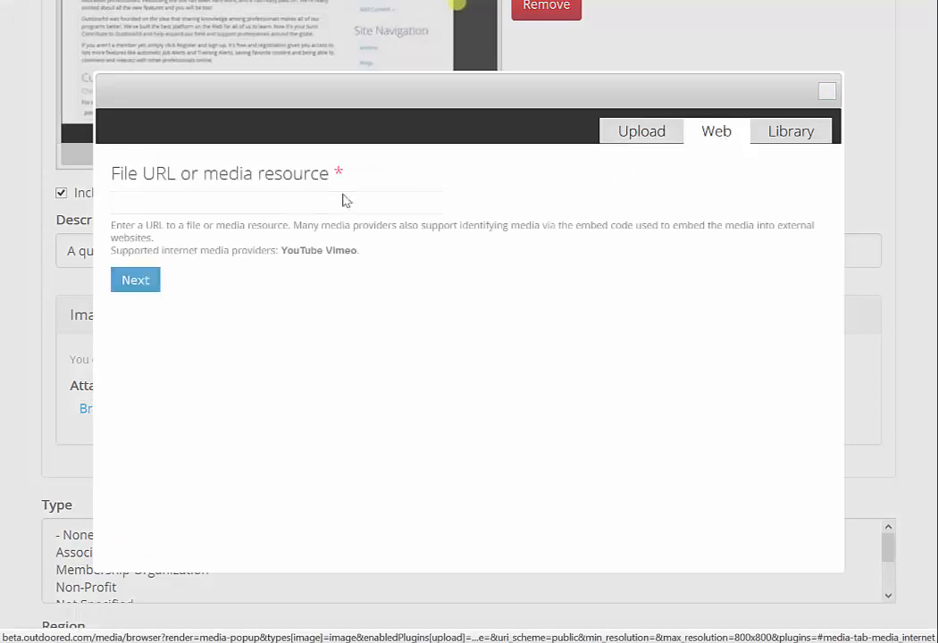
{"action": "left_click", "coordinate": [170, 209]}
{"action": "type", "text": "http://www.outdoored.com/images/site/OE-Logo-Dark1.png"}
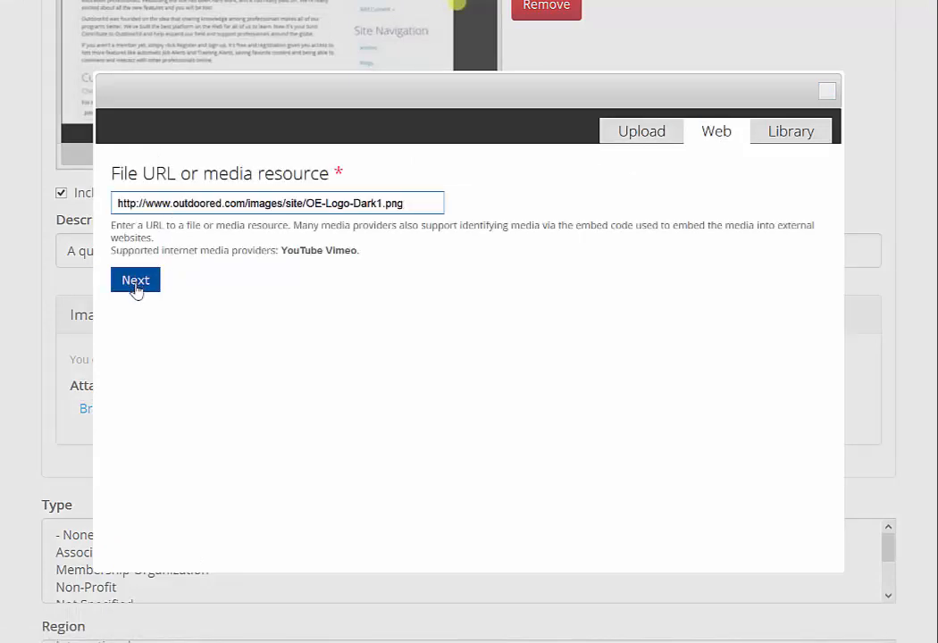
{"action": "left_click", "coordinate": [136, 281]}
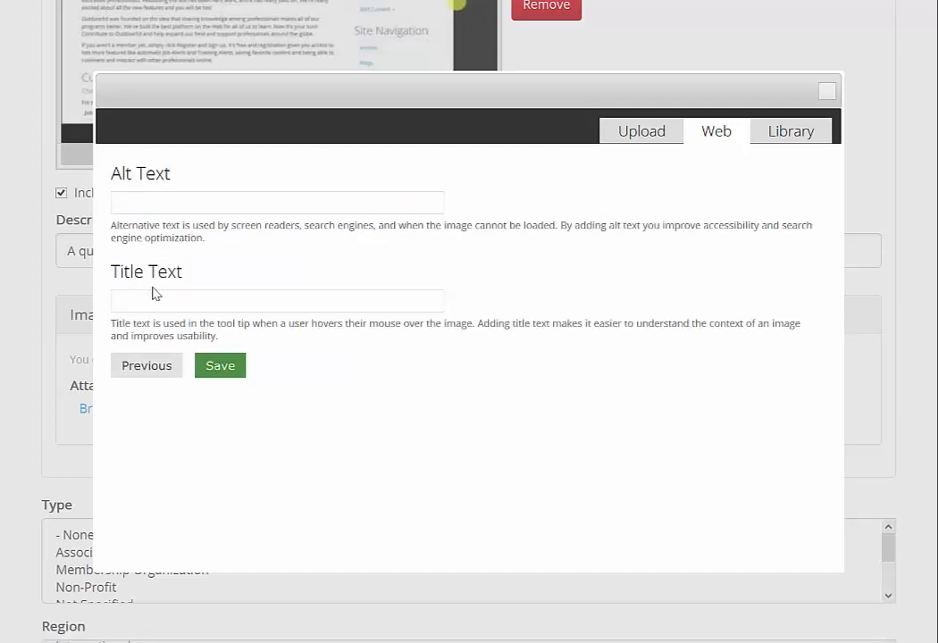
Set the image's alt and title text to 'Outdoor Ed image' and save
{"action": "left_click", "coordinate": [156, 204]}
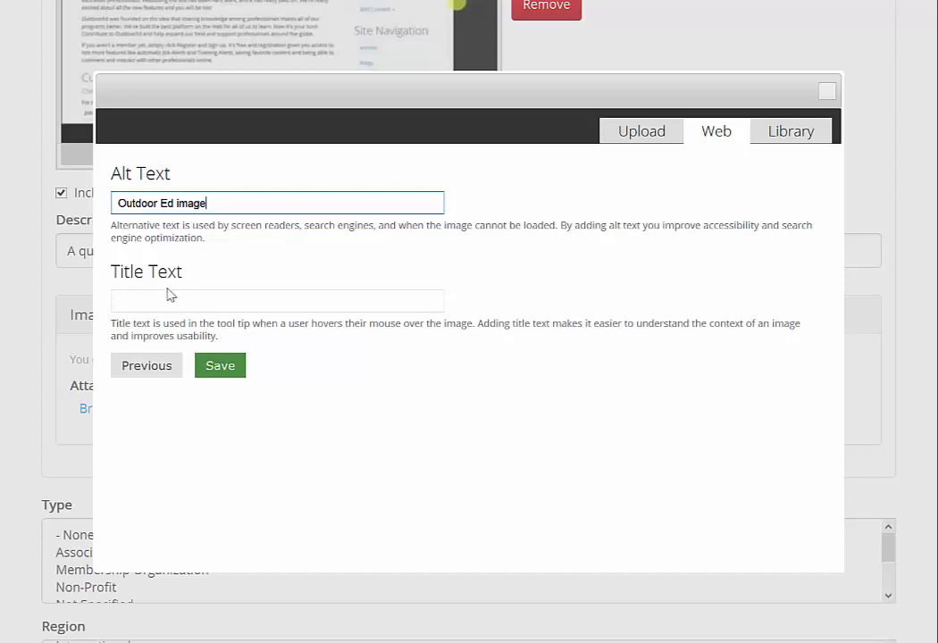
{"action": "left_click", "coordinate": [148, 300]}
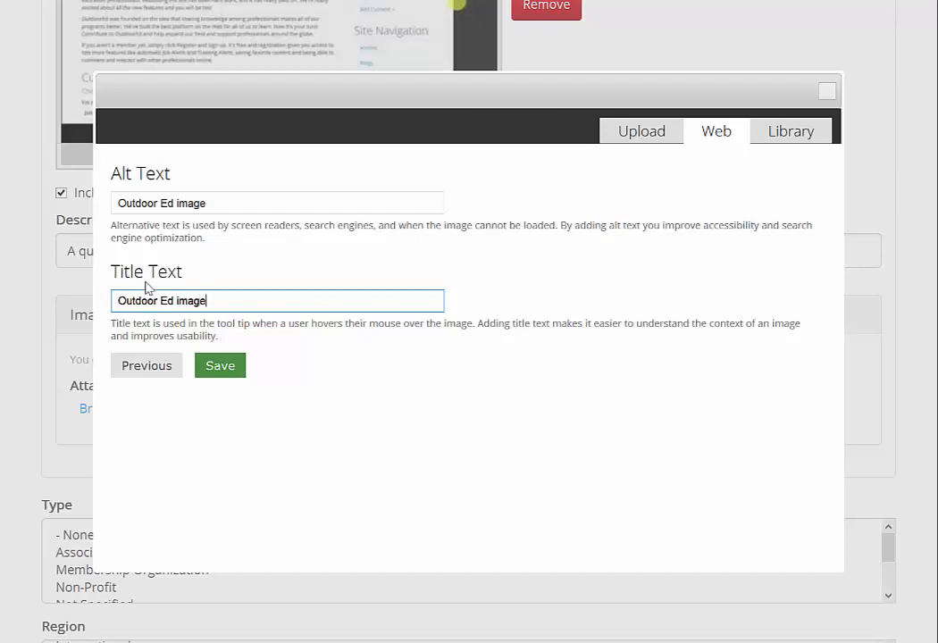
{"action": "left_click", "coordinate": [232, 368]}
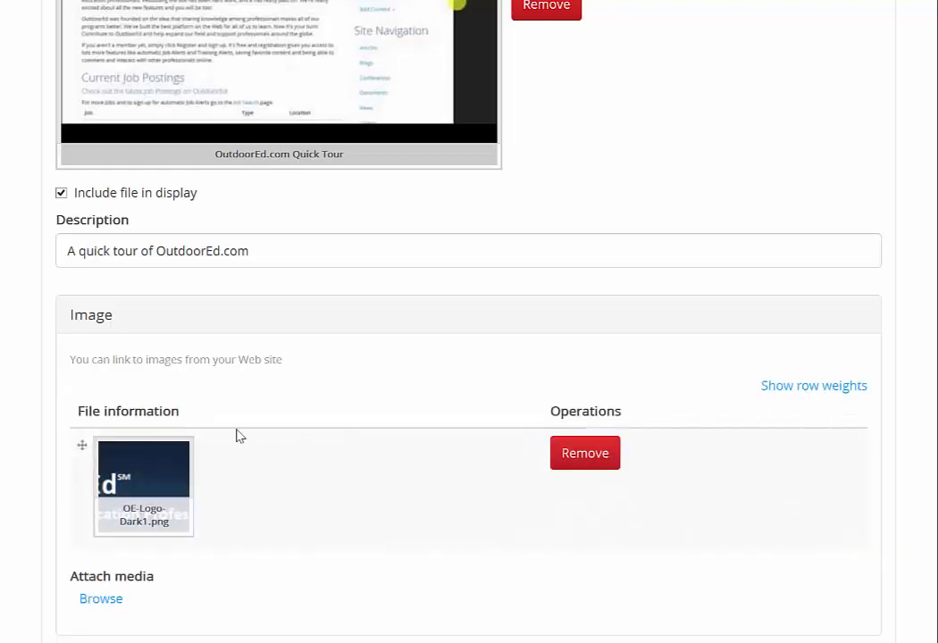
Set the company type to Profit
{"action": "scroll", "coordinate": [304, 436], "scroll_direction": "down", "scroll_amount": 2}
{"action": "scroll", "coordinate": [354, 437], "scroll_direction": "down", "scroll_amount": 2}
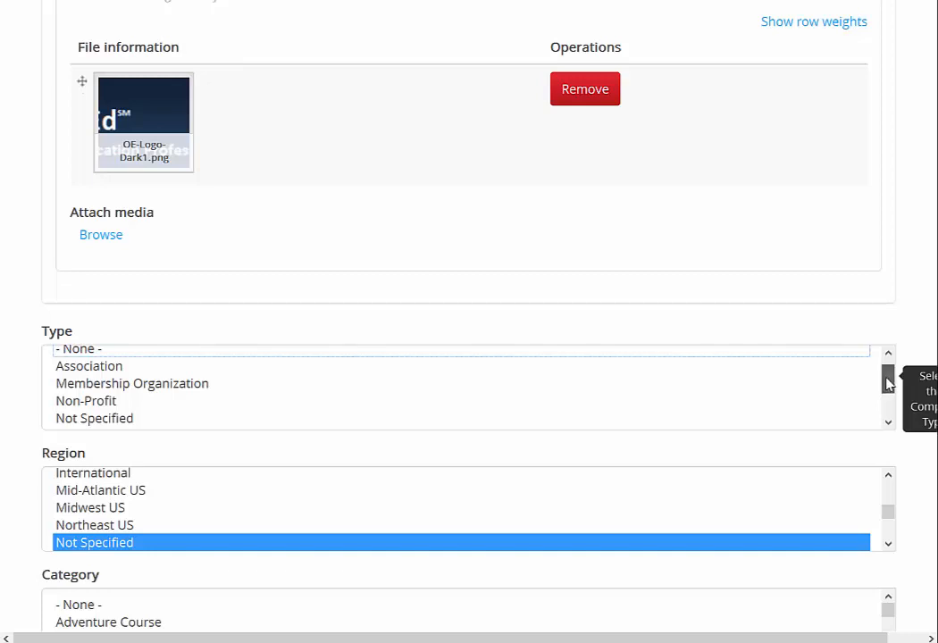
{"action": "left_click_drag", "start_coordinate": [888, 383], "coordinate": [889, 407]}
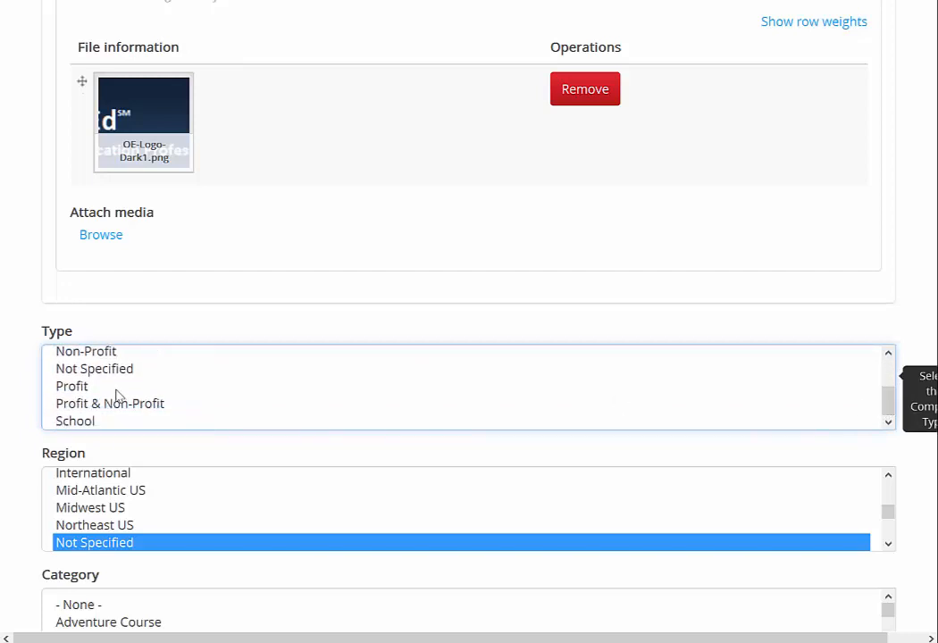
{"action": "left_click", "coordinate": [61, 389]}
Select International and Mid-Atlantic US as the company's regions
{"action": "scroll", "coordinate": [21, 483], "scroll_direction": "down", "scroll_amount": 1}
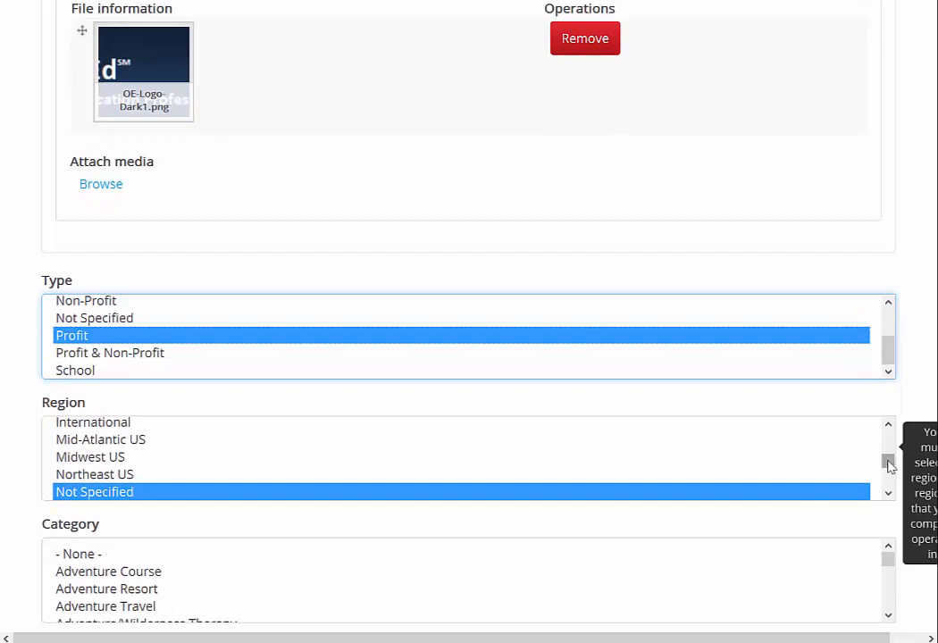
{"action": "left_click_drag", "start_coordinate": [888, 459], "coordinate": [887, 436]}
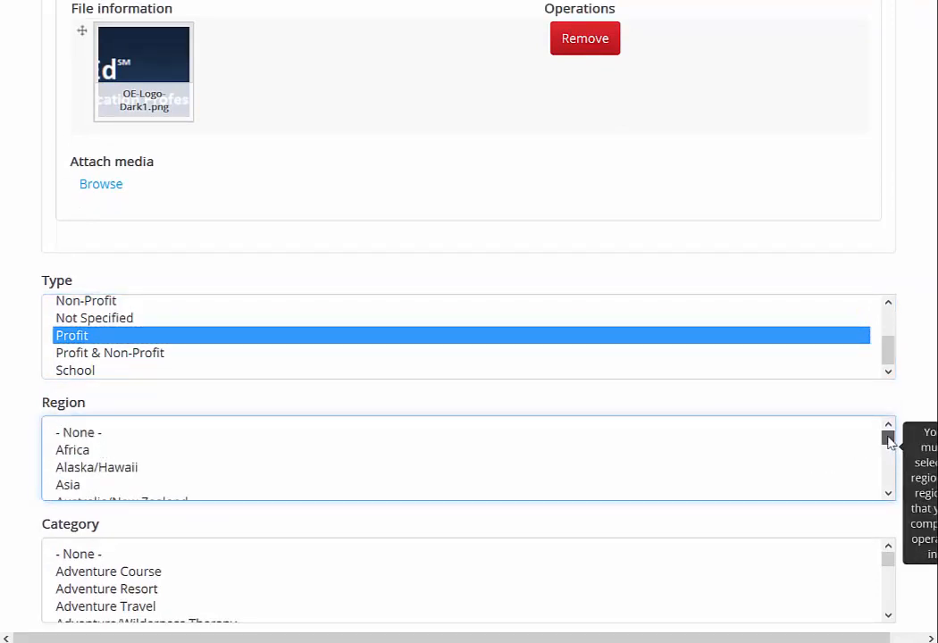
{"action": "left_click_drag", "start_coordinate": [888, 440], "coordinate": [888, 460]}
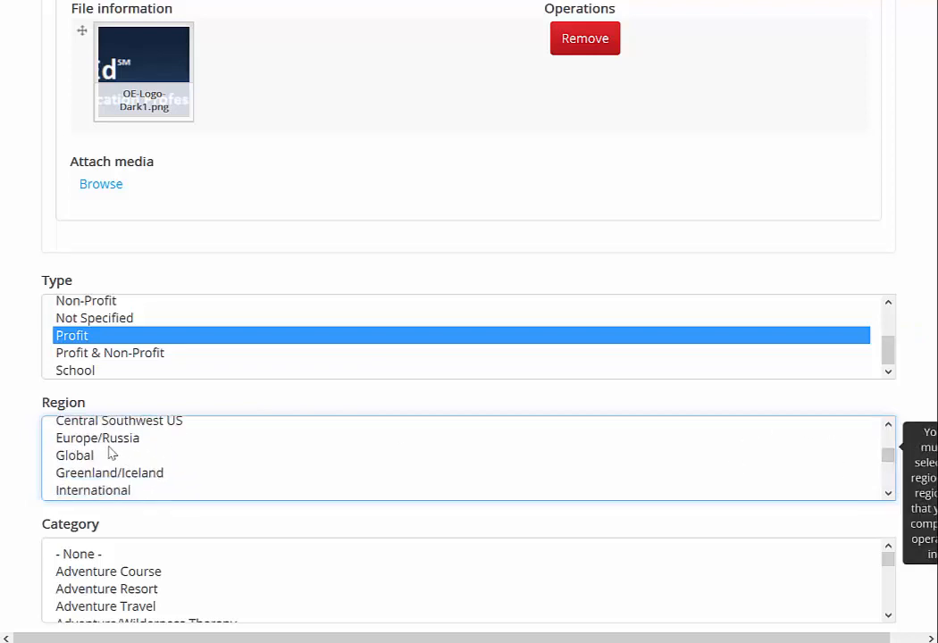
{"action": "left_click", "coordinate": [75, 457]}
{"action": "left_click", "coordinate": [134, 490], "text": "ctrl"}
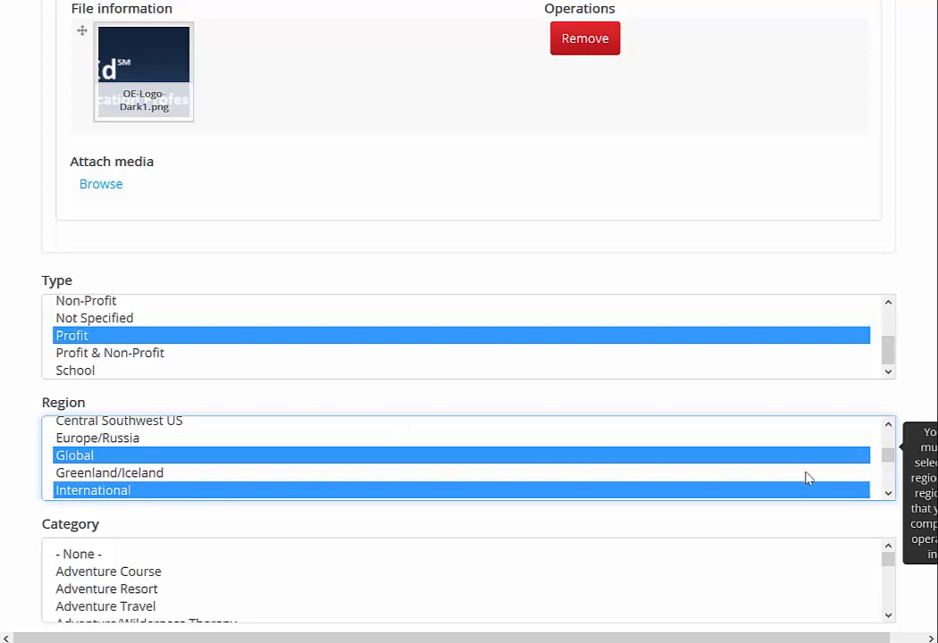
{"action": "left_click_drag", "start_coordinate": [887, 452], "coordinate": [888, 458]}
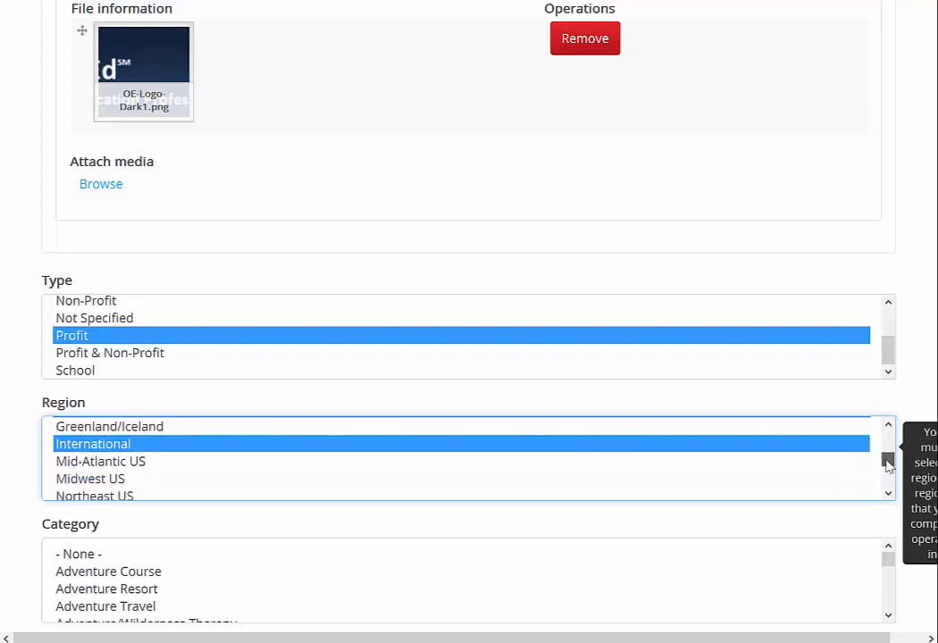
{"action": "left_click", "coordinate": [107, 457], "text": "ctrl"}
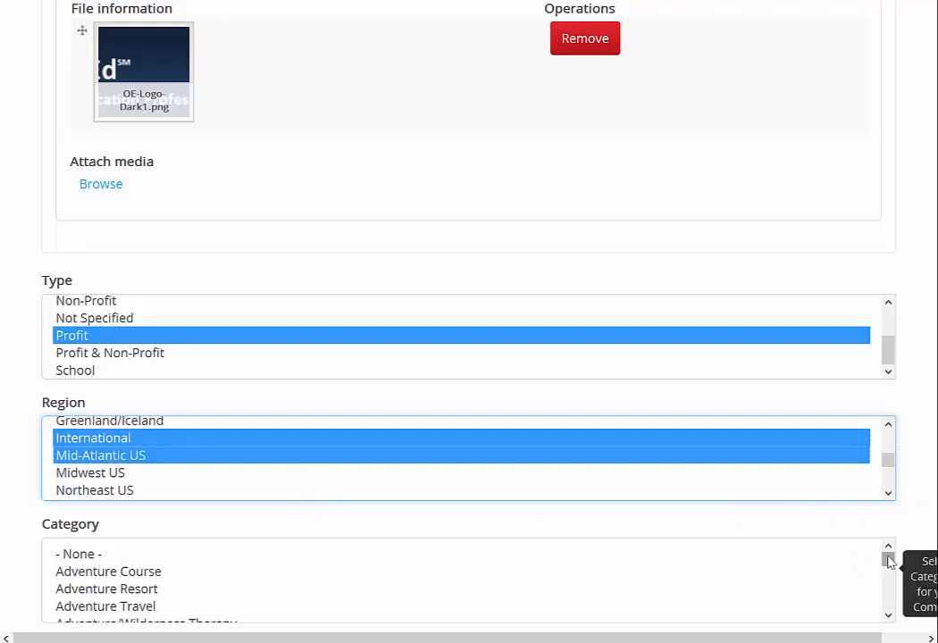
{"action": "left_click_drag", "start_coordinate": [887, 558], "coordinate": [887, 564]}
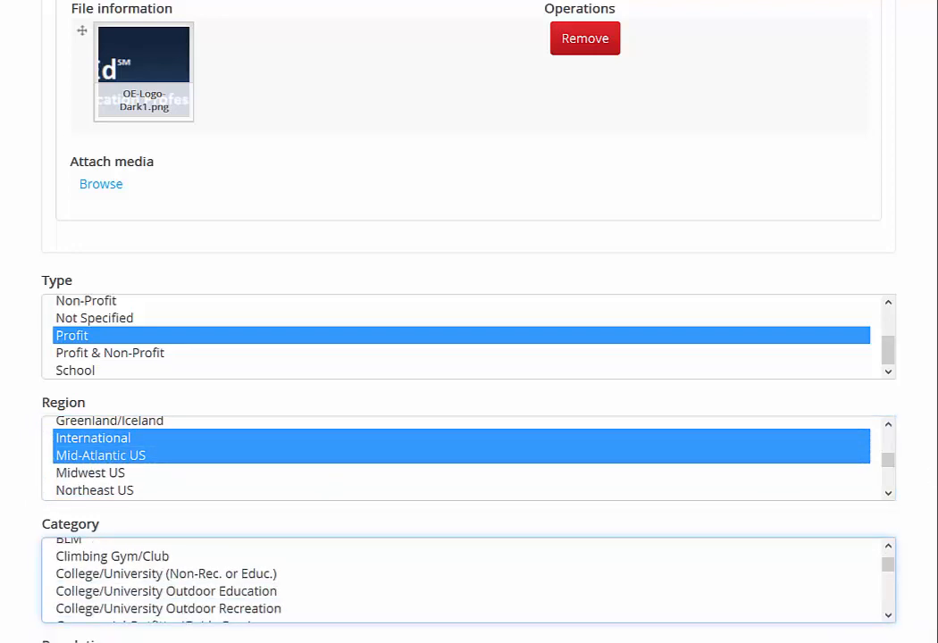
Set the company category to Internet Company
{"action": "scroll", "coordinate": [797, 368], "scroll_direction": "down", "scroll_amount": 5}
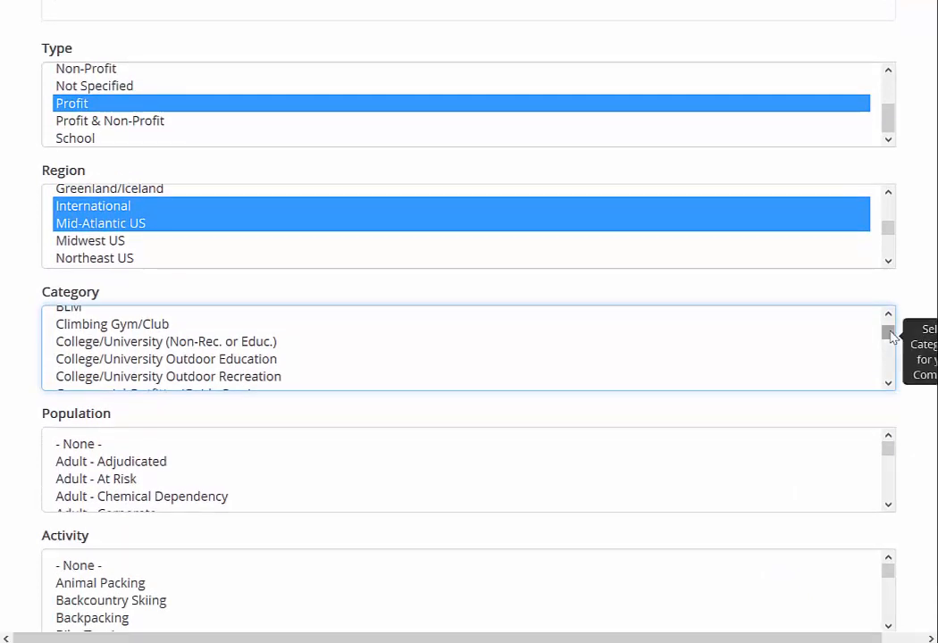
{"action": "left_click_drag", "start_coordinate": [891, 337], "coordinate": [889, 354]}
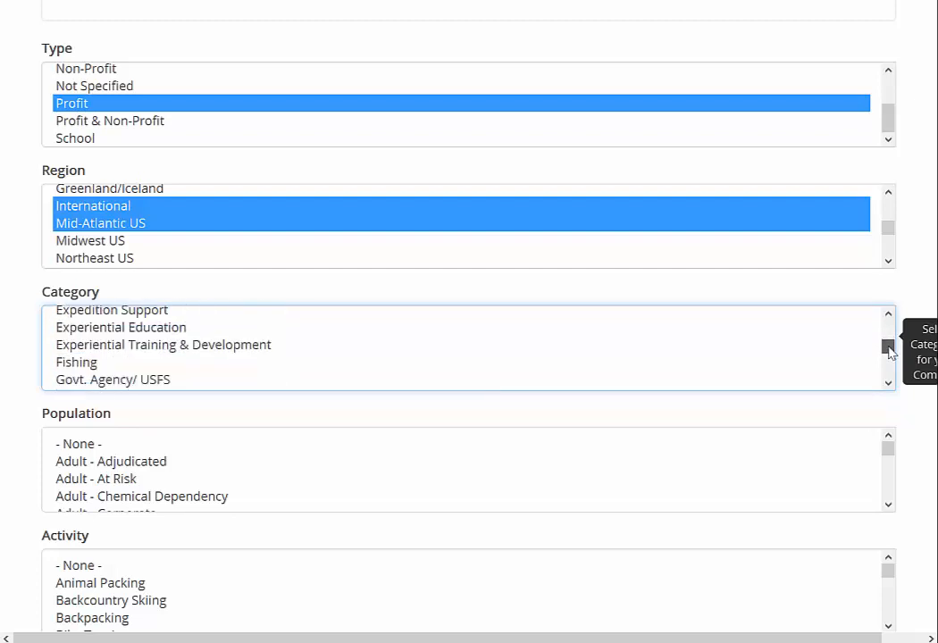
{"action": "left_click", "coordinate": [210, 347]}
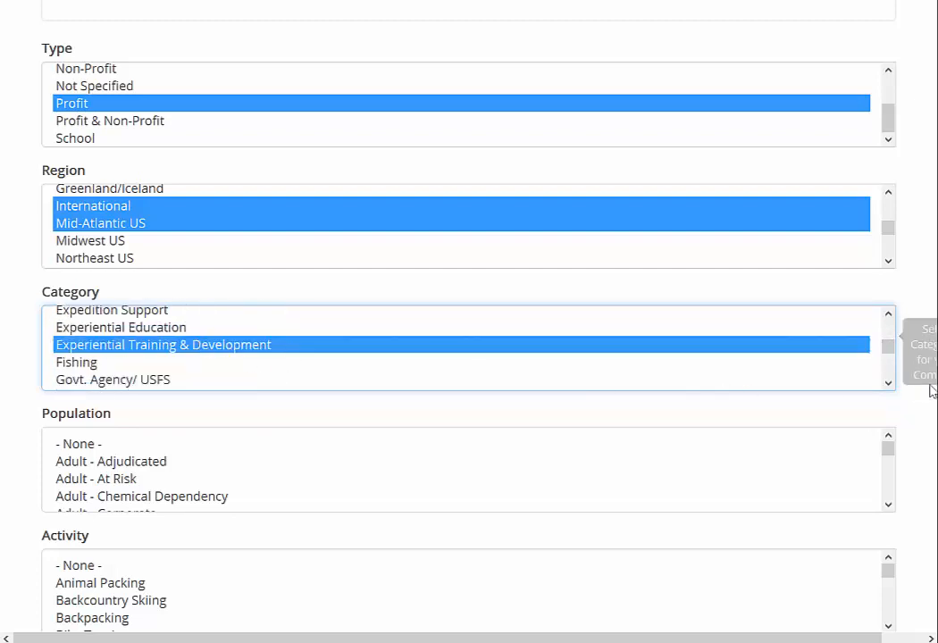
{"action": "left_click_drag", "start_coordinate": [888, 351], "coordinate": [890, 358]}
{"action": "left_click", "coordinate": [105, 355]}
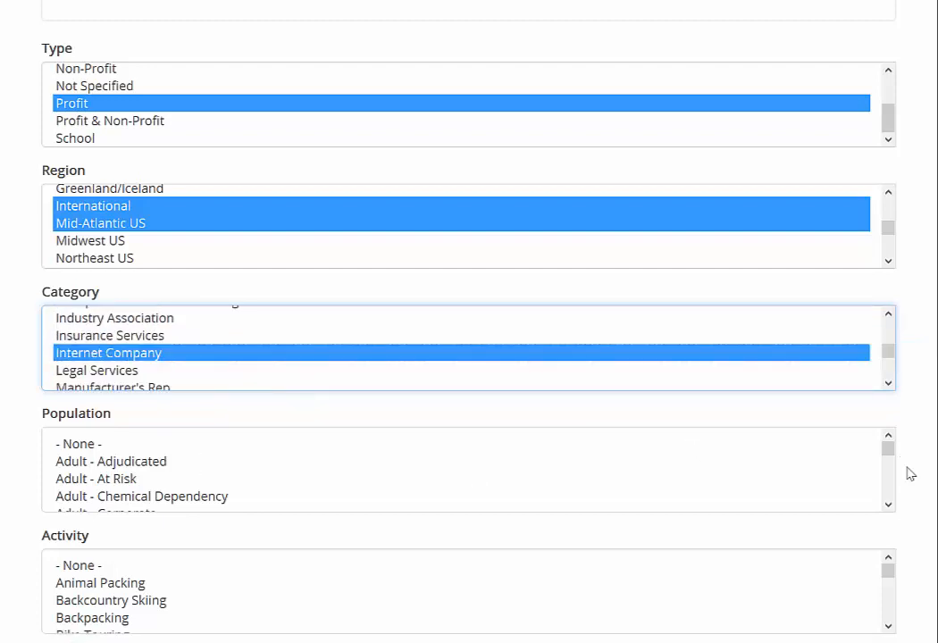
Set the population served to General plus Programs & Organizations
{"action": "left_click_drag", "start_coordinate": [884, 456], "coordinate": [892, 467]}
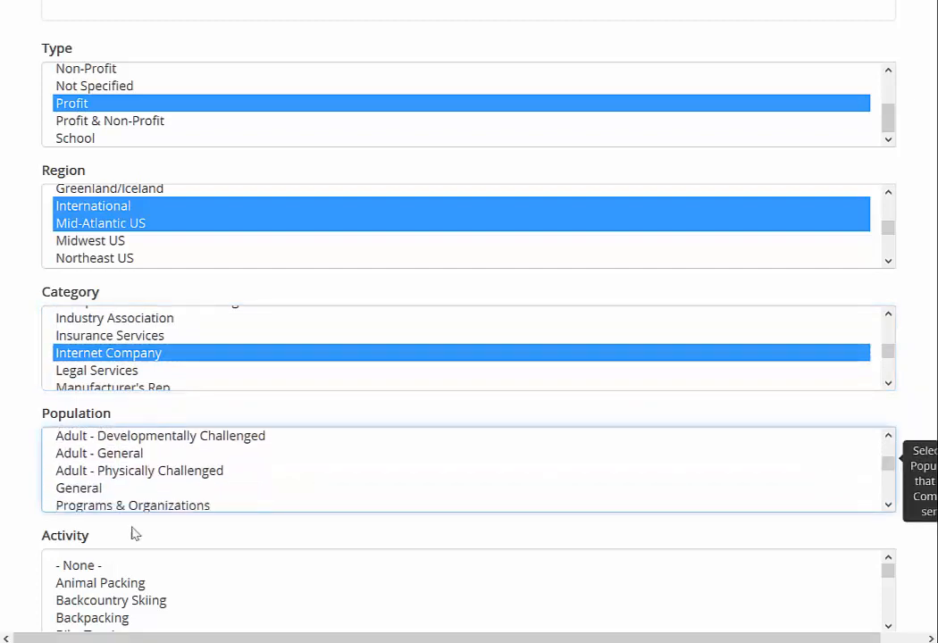
{"action": "left_click", "coordinate": [101, 489]}
{"action": "left_click", "coordinate": [128, 505], "text": "ctrl"}
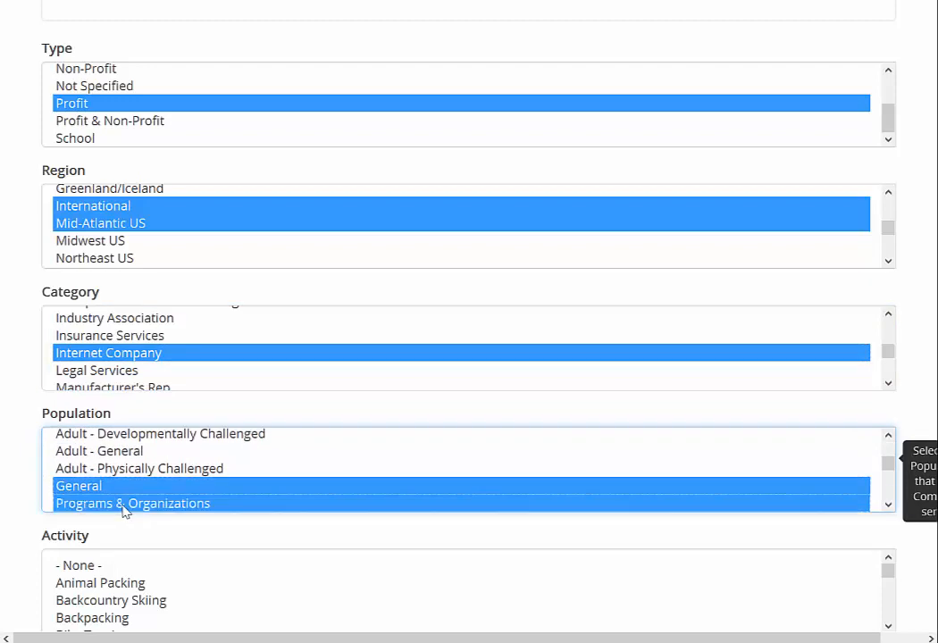
{"action": "left_click_drag", "start_coordinate": [888, 462], "coordinate": [887, 471]}
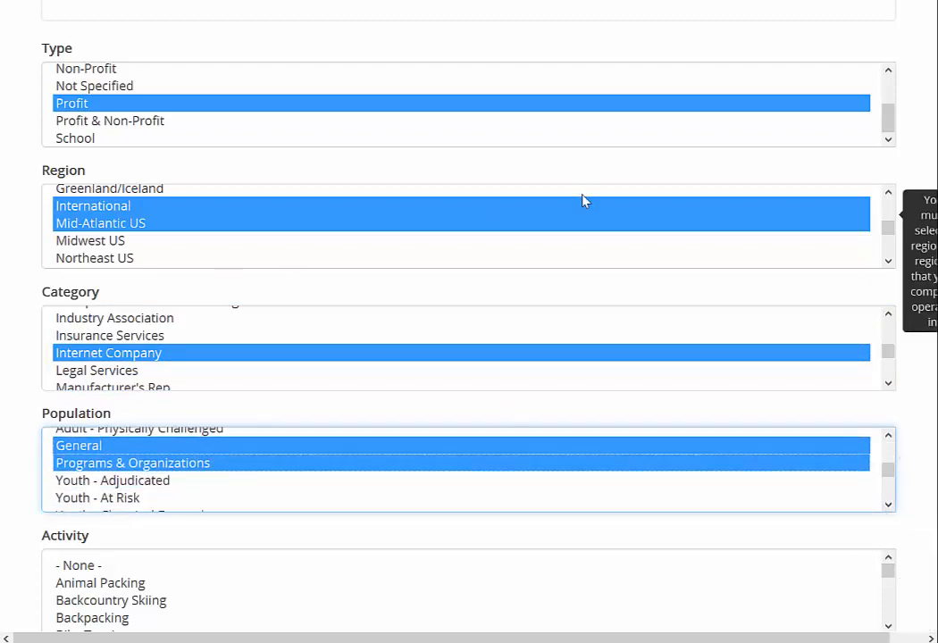
{"action": "scroll", "coordinate": [912, 439], "scroll_direction": "down", "scroll_amount": 3}
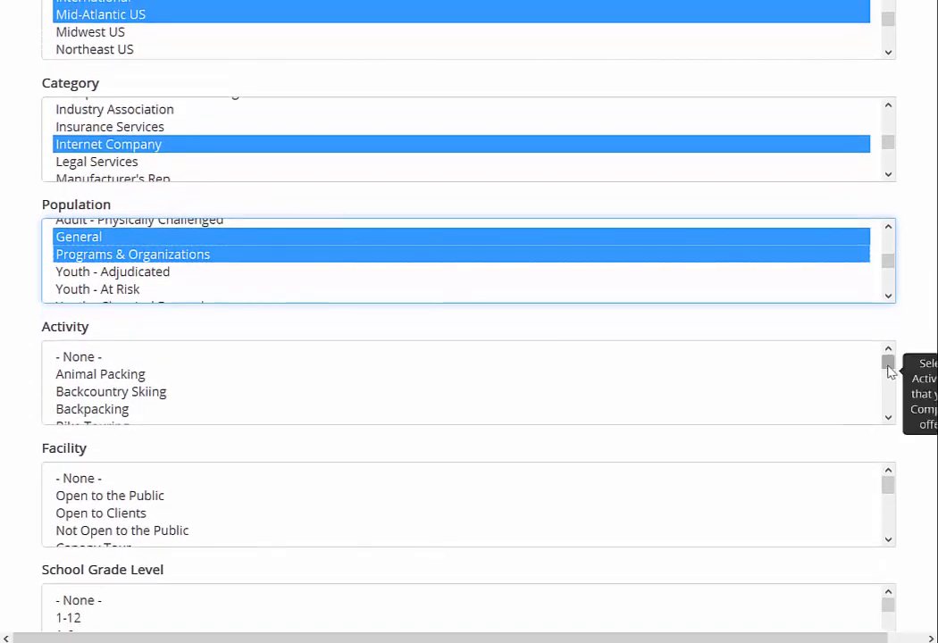
Select Consulting as the activity, then review the Facility and School Grade Level lists
{"action": "left_click_drag", "start_coordinate": [890, 366], "coordinate": [780, 366]}
{"action": "left_click", "coordinate": [102, 402]}
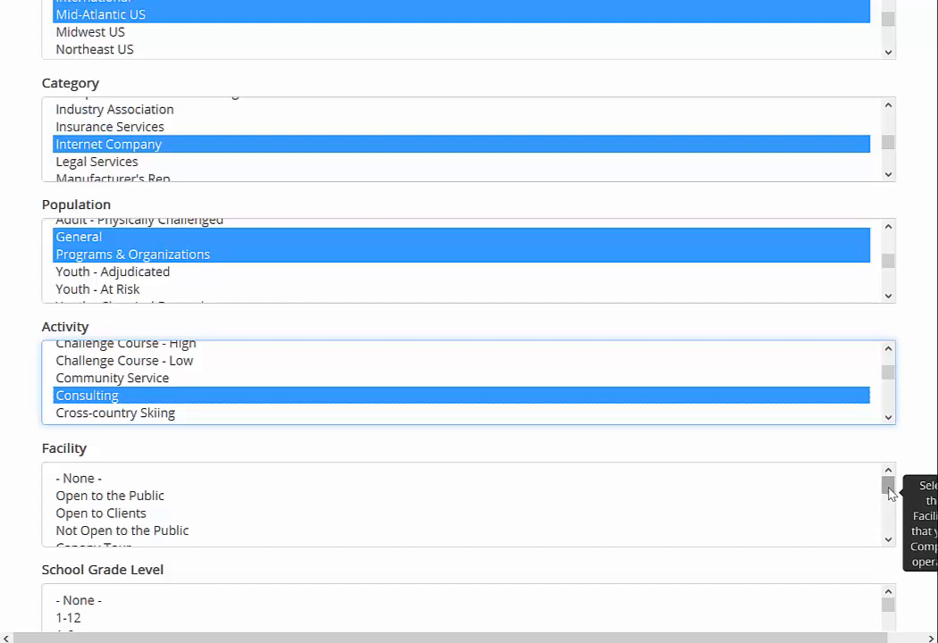
{"action": "left_click_drag", "start_coordinate": [889, 492], "coordinate": [893, 509]}
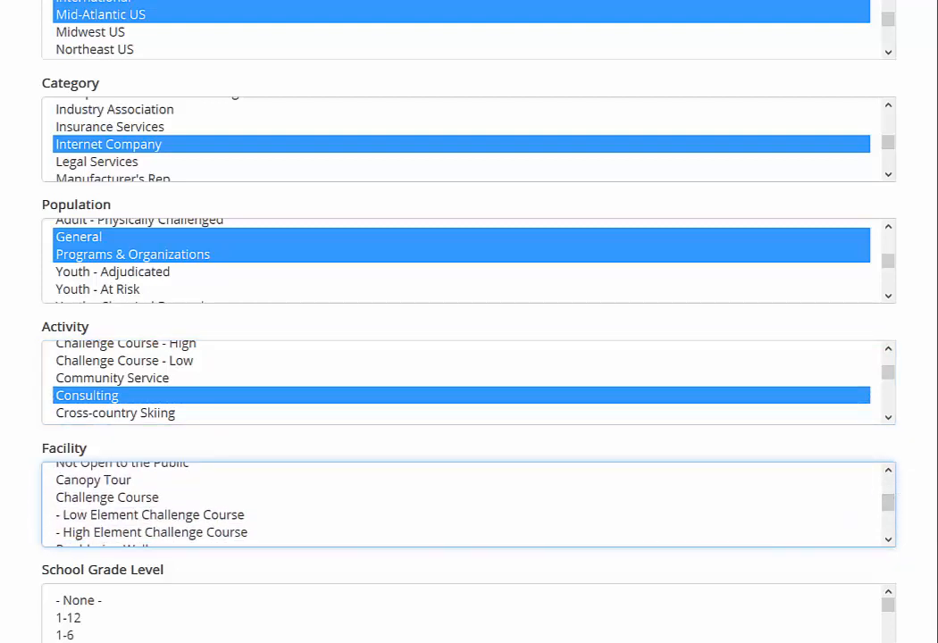
{"action": "scroll", "coordinate": [628, 396], "scroll_direction": "down", "scroll_amount": 3}
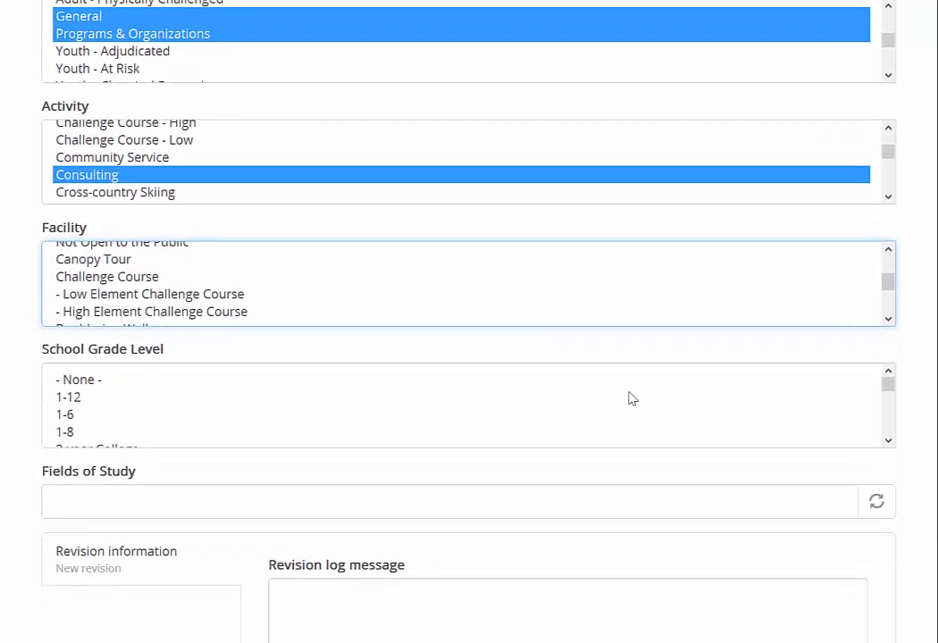
{"action": "left_click", "coordinate": [888, 384]}
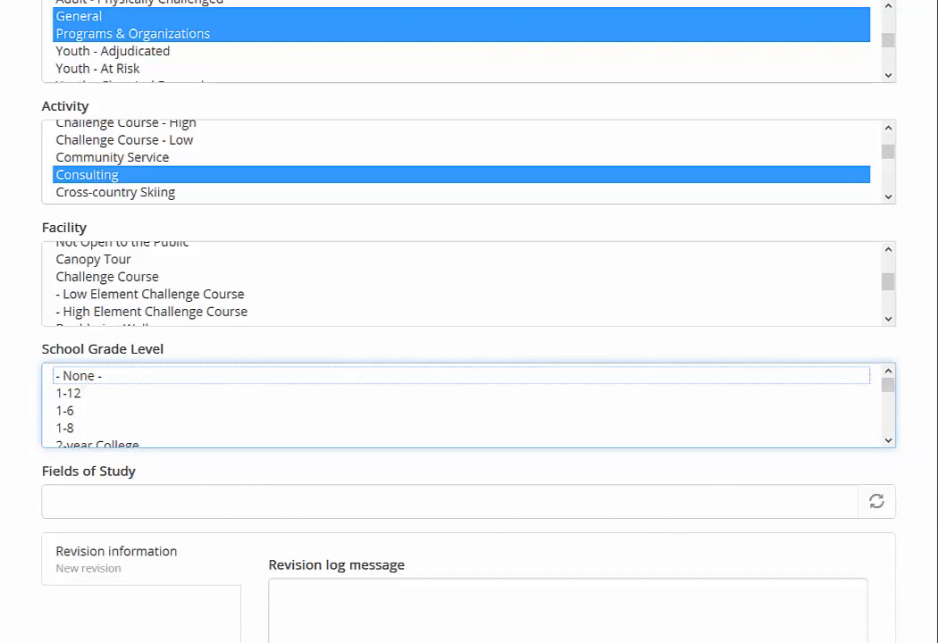
{"action": "scroll", "coordinate": [469, 357], "scroll_direction": "down", "scroll_amount": 3}
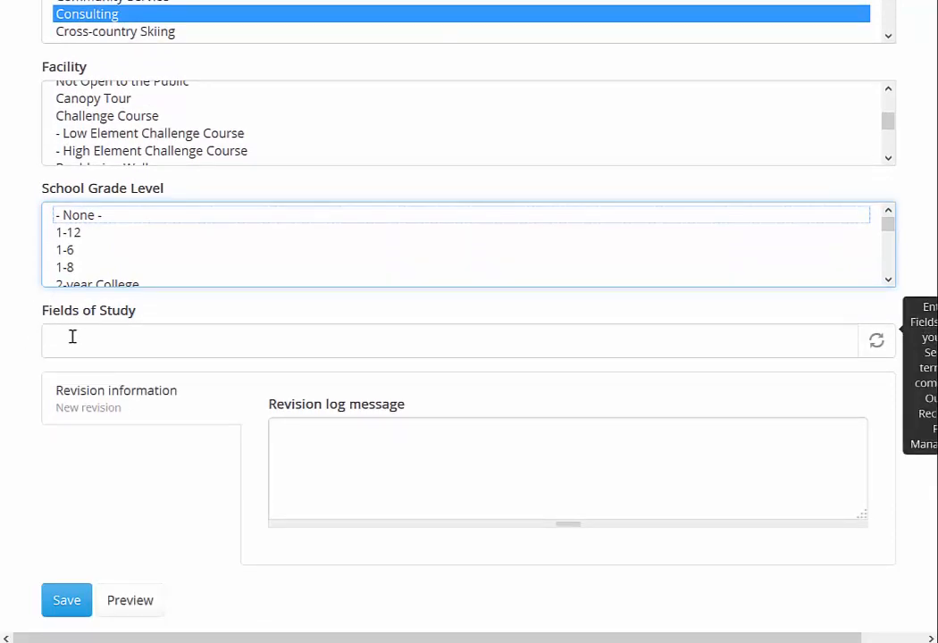
{"action": "left_click_drag", "start_coordinate": [887, 225], "coordinate": [887, 265]}
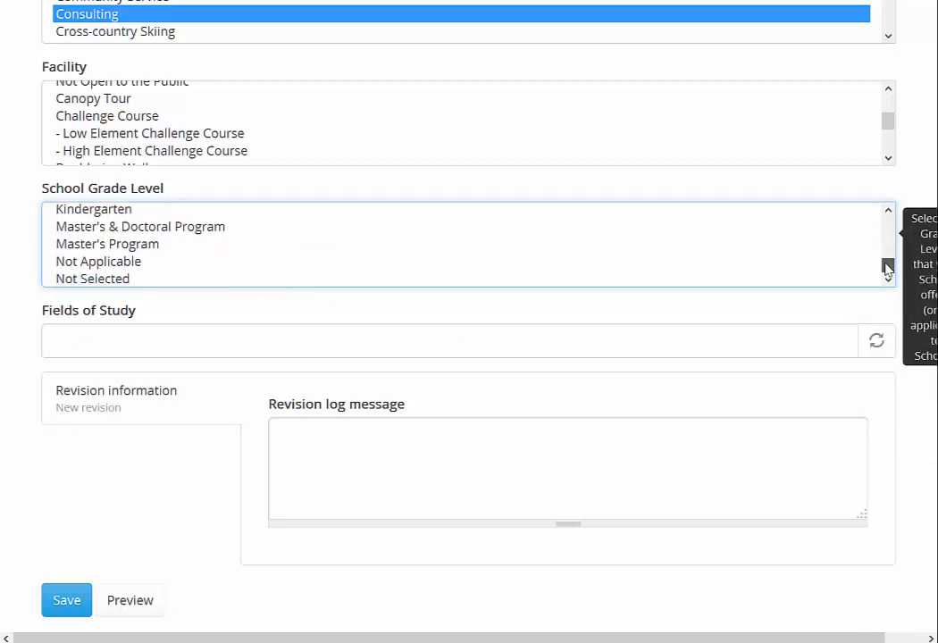
Enter 'Experiential Education' in Fields of Study and save the company profile
{"action": "left_click", "coordinate": [91, 340]}
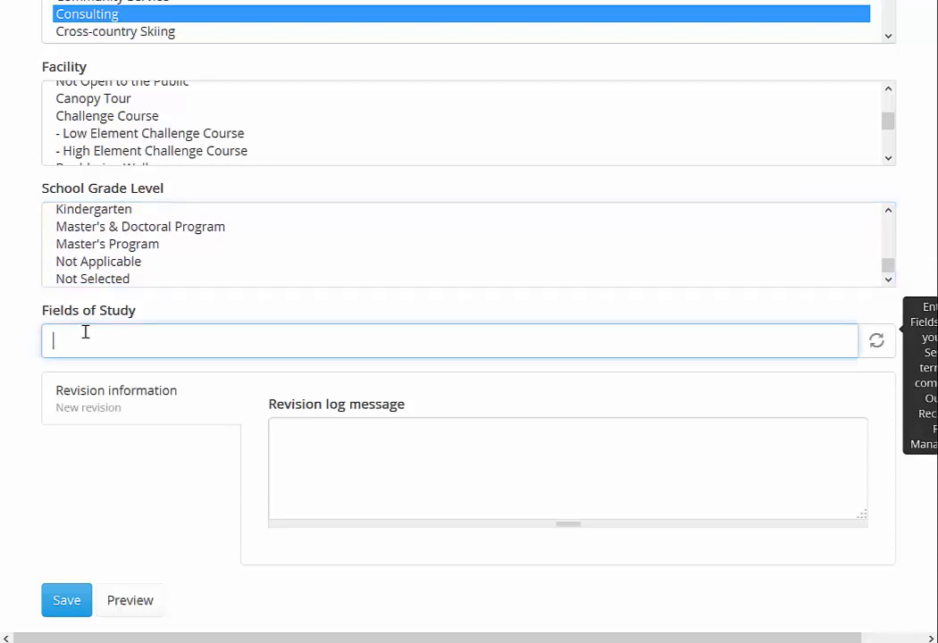
{"action": "type", "text": "Experiential Education"}
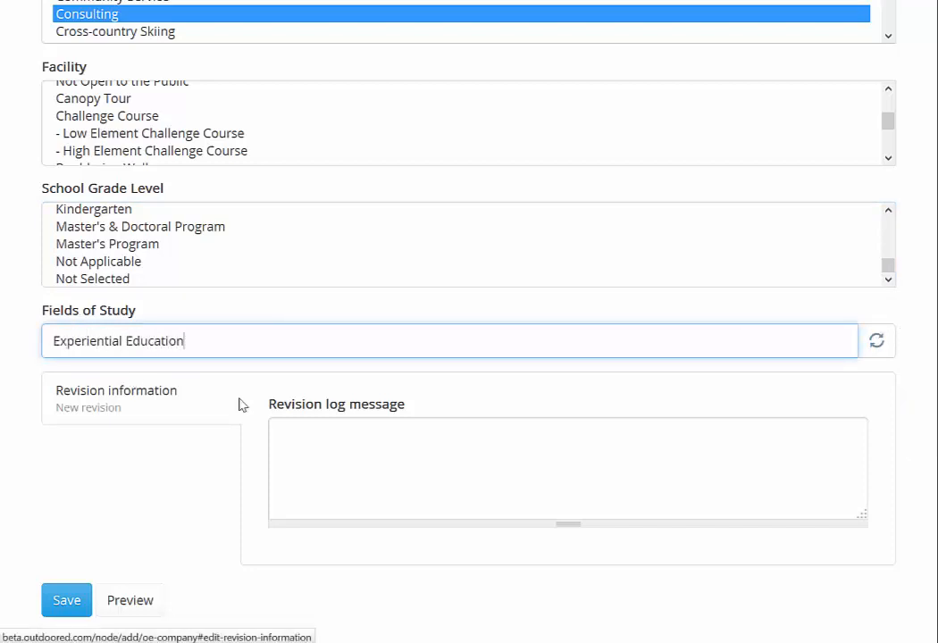
{"action": "scroll", "coordinate": [355, 333], "scroll_direction": "down", "scroll_amount": 1}
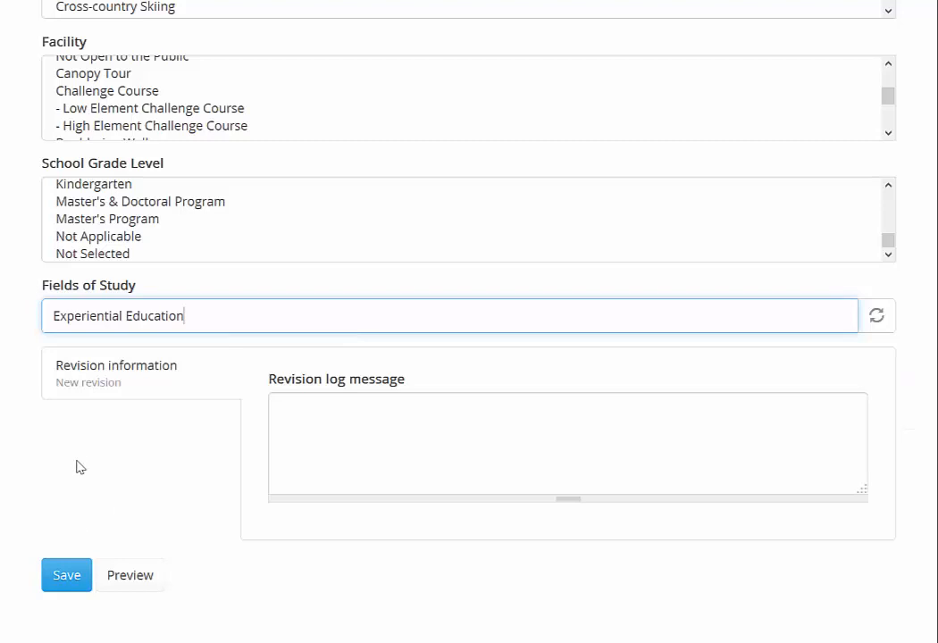
{"action": "left_click", "coordinate": [63, 583]}
Submit the Outdoor Ed LLC profile and review My Companies, My Jobs and My Trainings
{"action": "left_click", "coordinate": [63, 580]}
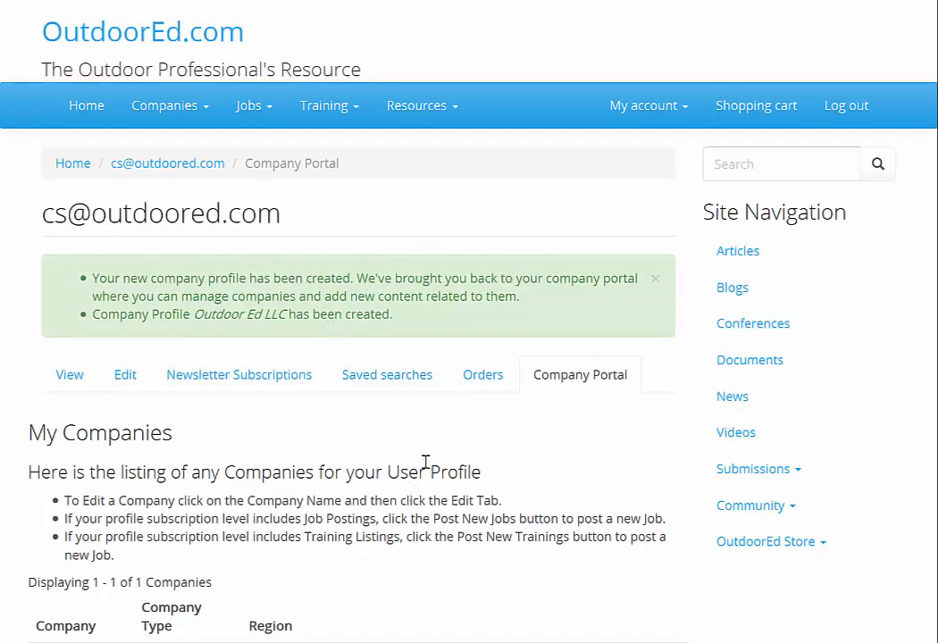
{"action": "scroll", "coordinate": [425, 462], "scroll_direction": "down", "scroll_amount": 3}
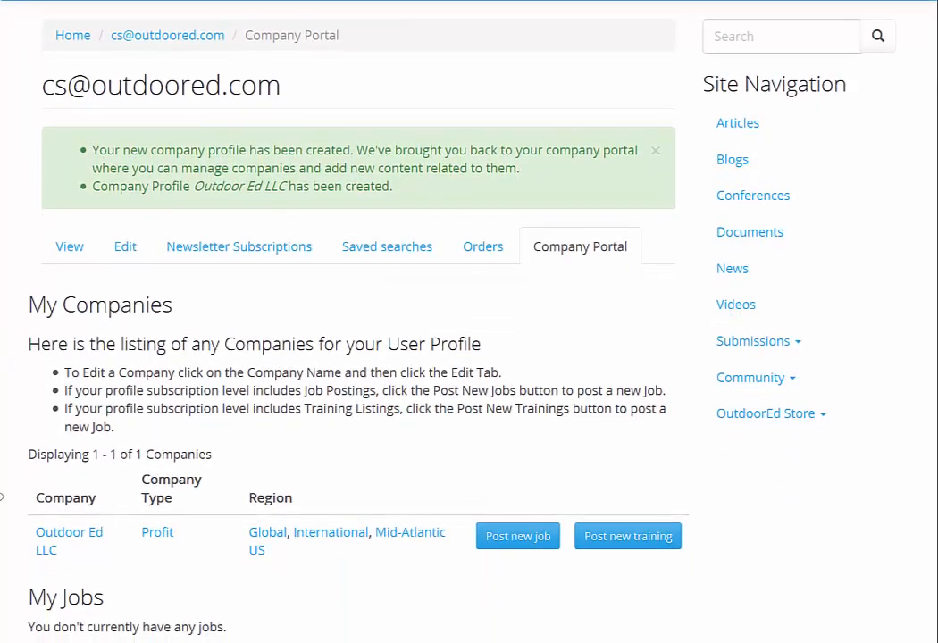
{"action": "scroll", "coordinate": [167, 393], "scroll_direction": "down", "scroll_amount": 3}
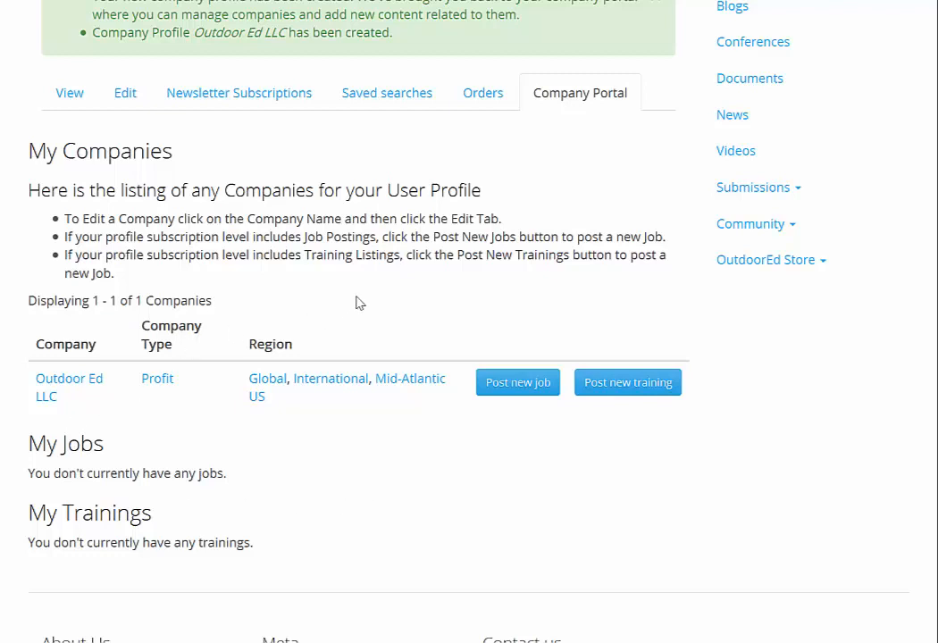
{"action": "scroll", "coordinate": [357, 303], "scroll_direction": "up", "scroll_amount": 3}
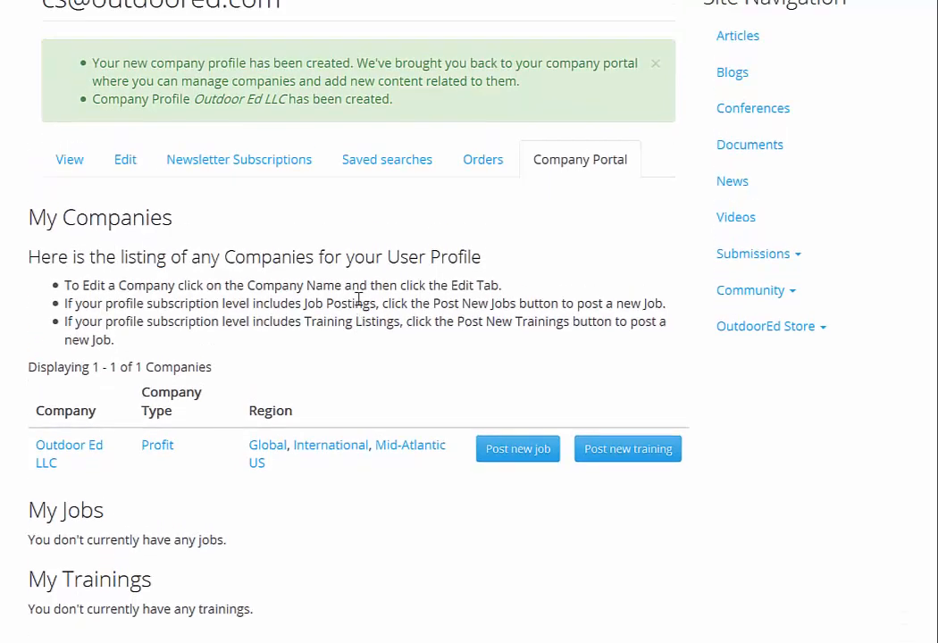
{"action": "scroll", "coordinate": [357, 312], "scroll_direction": "up", "scroll_amount": 4}
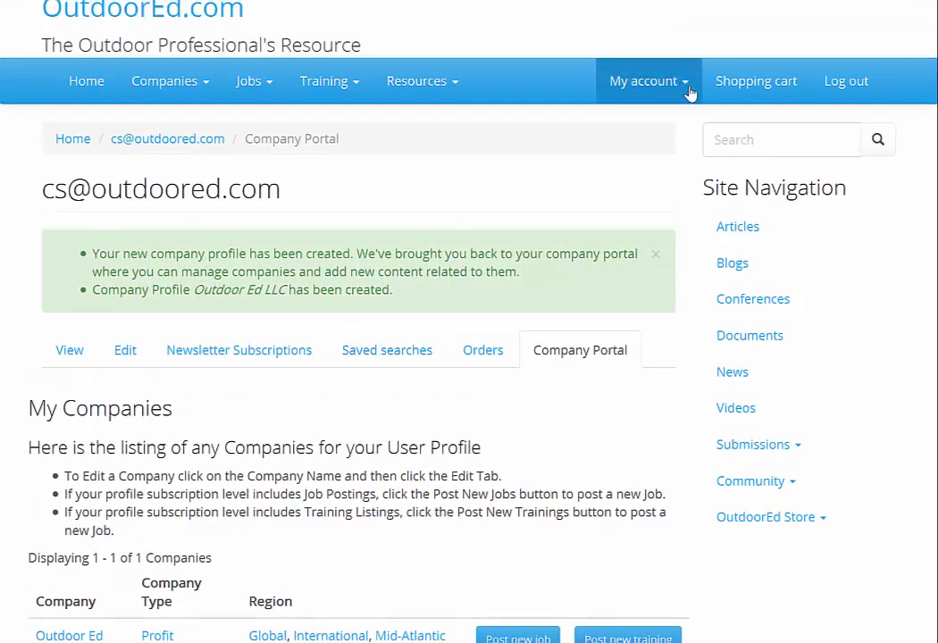
Reopen the Company Portal from the My account menu and check Outdoor Ed LLC is listed
{"action": "left_click", "coordinate": [688, 89]}
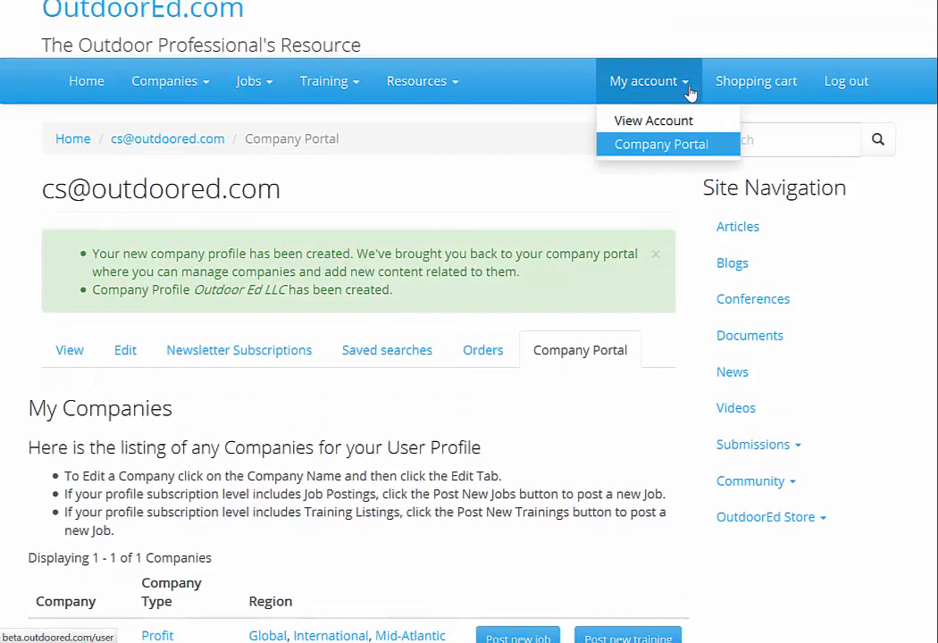
{"action": "left_click", "coordinate": [647, 148]}
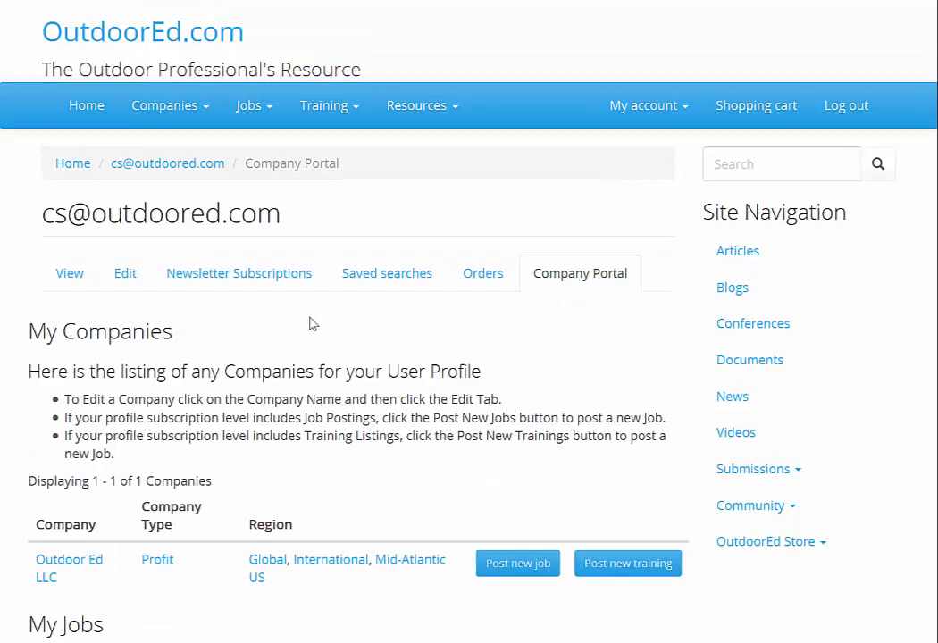
{"action": "scroll", "coordinate": [313, 324], "scroll_direction": "down", "scroll_amount": 2}
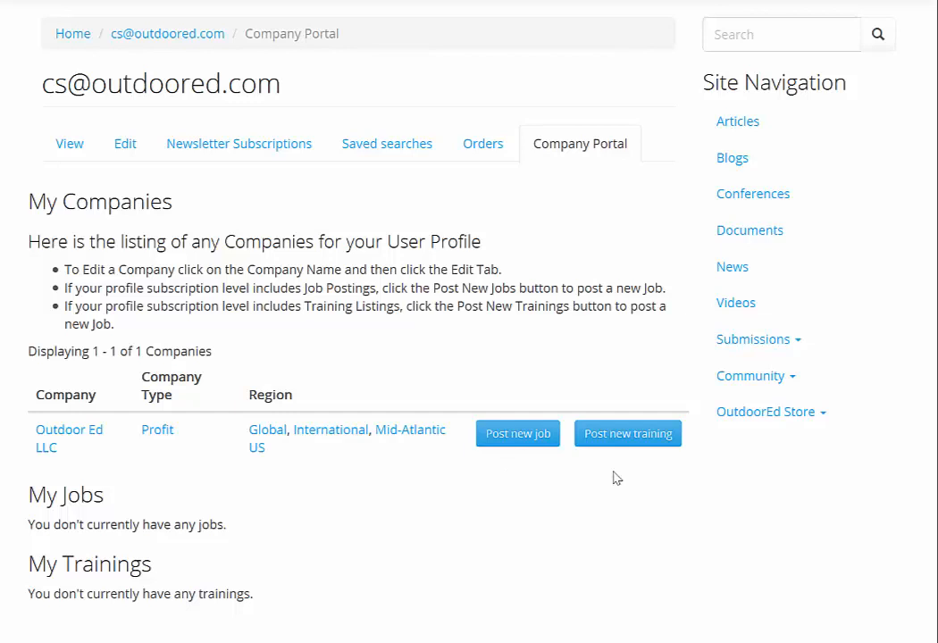
{"action": "scroll", "coordinate": [614, 482], "scroll_direction": "up", "scroll_amount": 2}
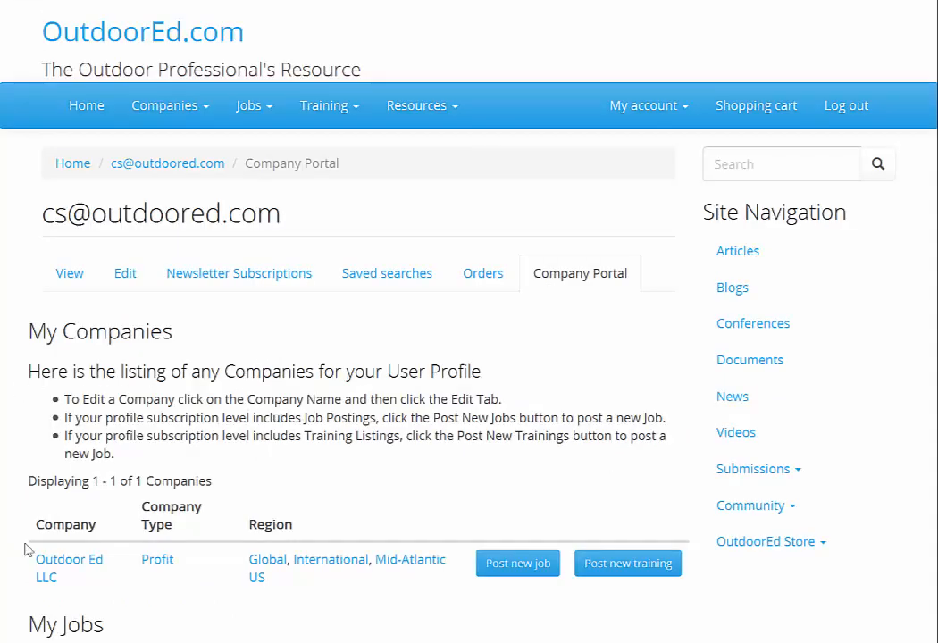
Open the Outdoor Ed LLC page and review its Profit type, regions, Quick Tour video and logo
{"action": "left_click", "coordinate": [65, 568]}
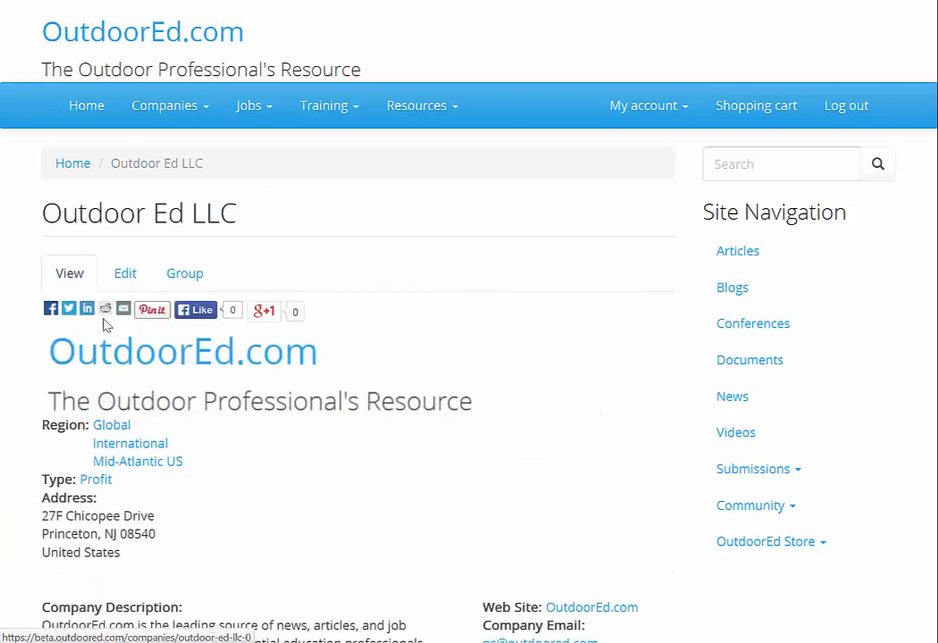
{"action": "scroll", "coordinate": [384, 375], "scroll_direction": "down", "scroll_amount": 1}
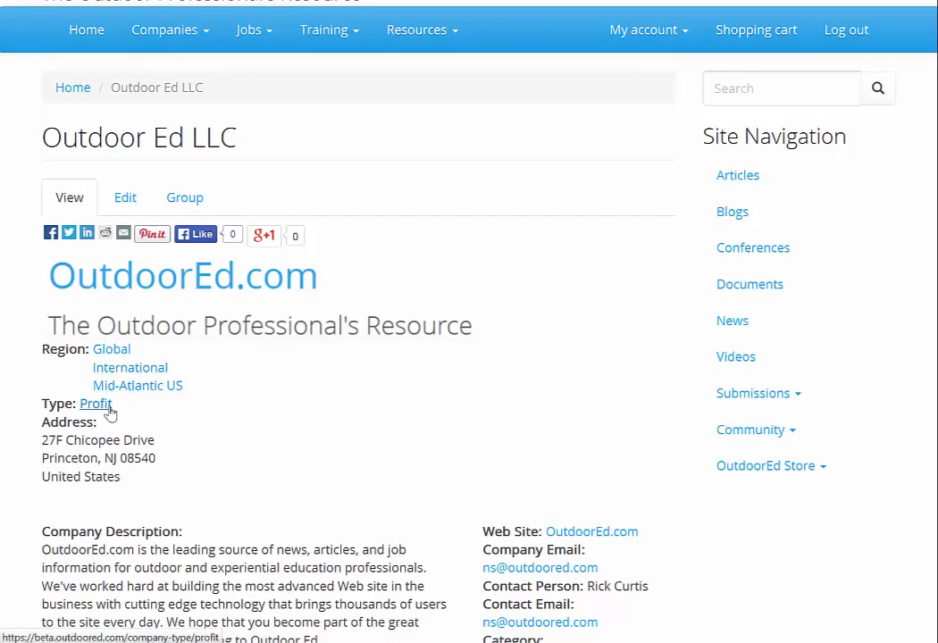
{"action": "scroll", "coordinate": [220, 430], "scroll_direction": "down", "scroll_amount": 1}
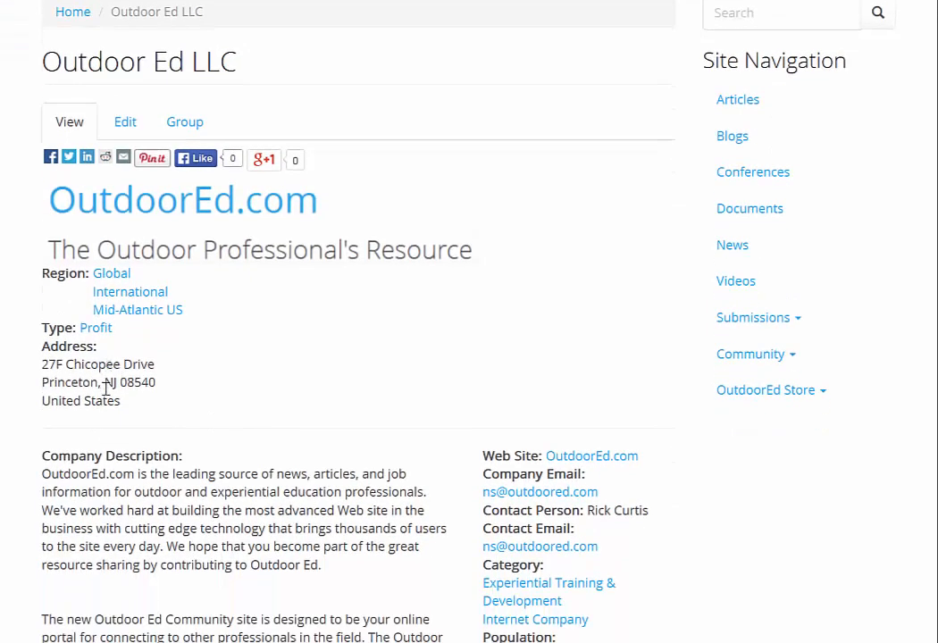
{"action": "scroll", "coordinate": [195, 379], "scroll_direction": "down", "scroll_amount": 2}
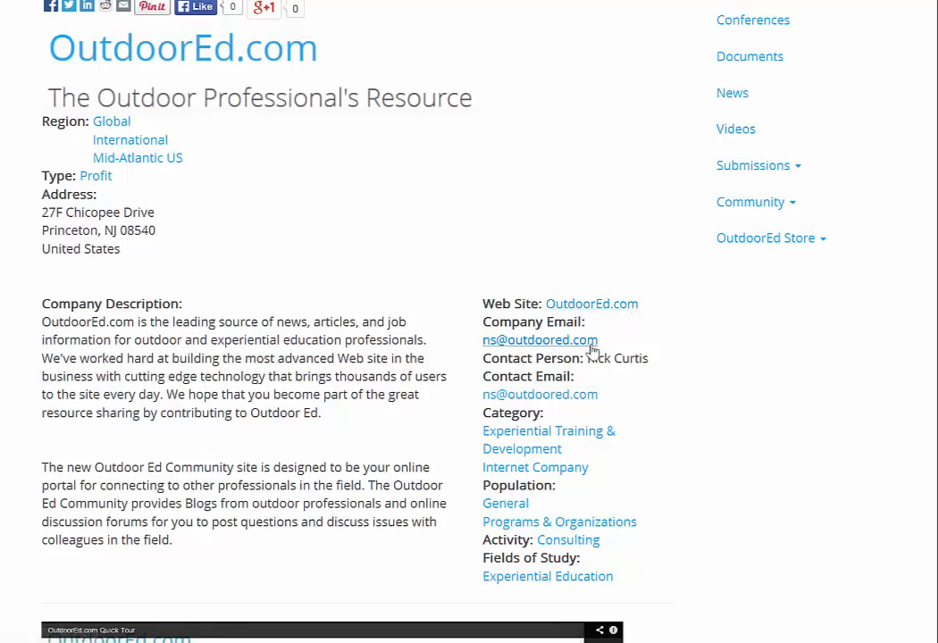
{"action": "scroll", "coordinate": [617, 329], "scroll_direction": "down", "scroll_amount": 1}
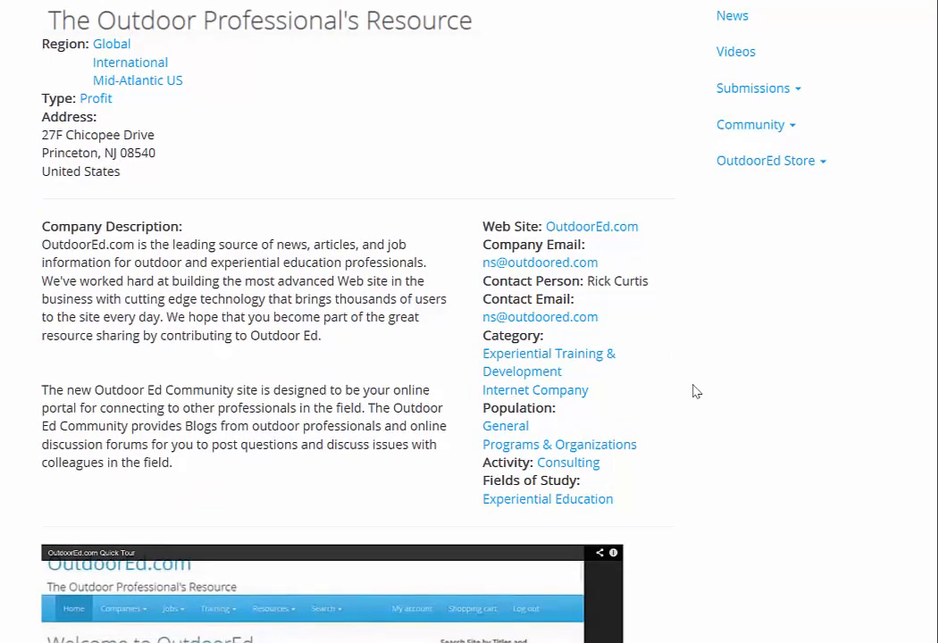
{"action": "scroll", "coordinate": [705, 391], "scroll_direction": "down", "scroll_amount": 1}
{"action": "scroll", "coordinate": [716, 391], "scroll_direction": "down", "scroll_amount": 1}
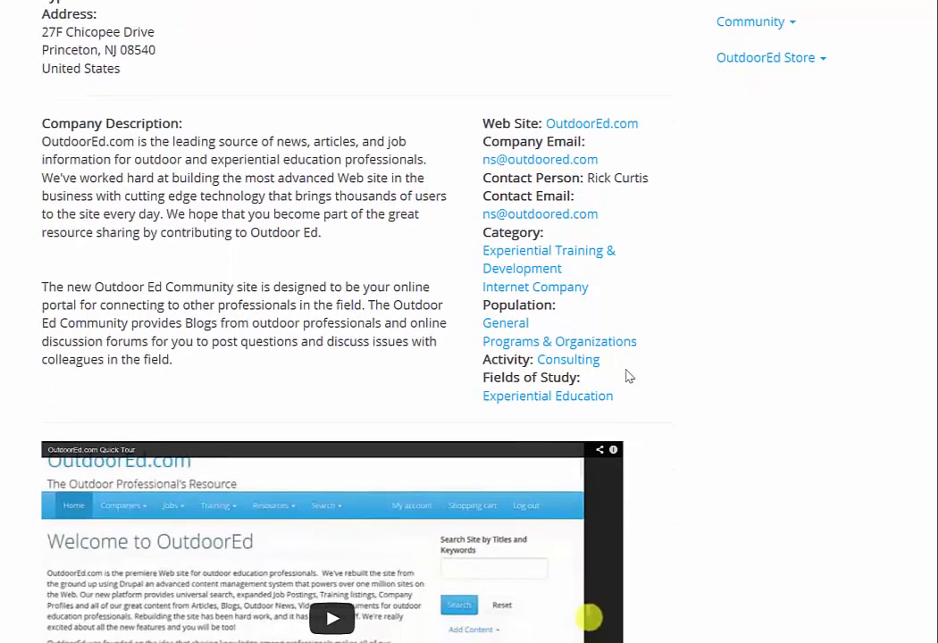
{"action": "scroll", "coordinate": [668, 379], "scroll_direction": "down", "scroll_amount": 1}
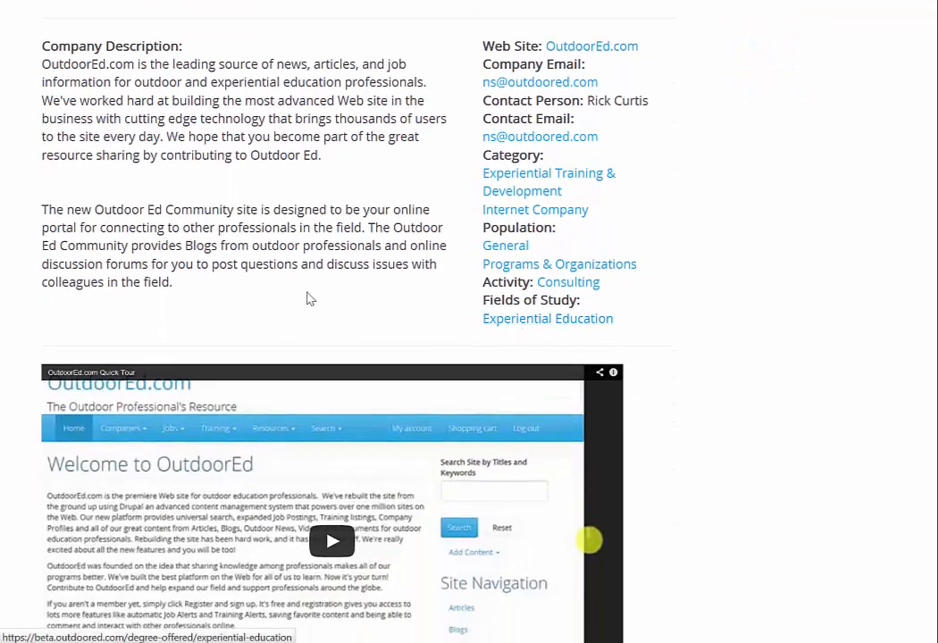
{"action": "scroll", "coordinate": [345, 286], "scroll_direction": "down", "scroll_amount": 2}
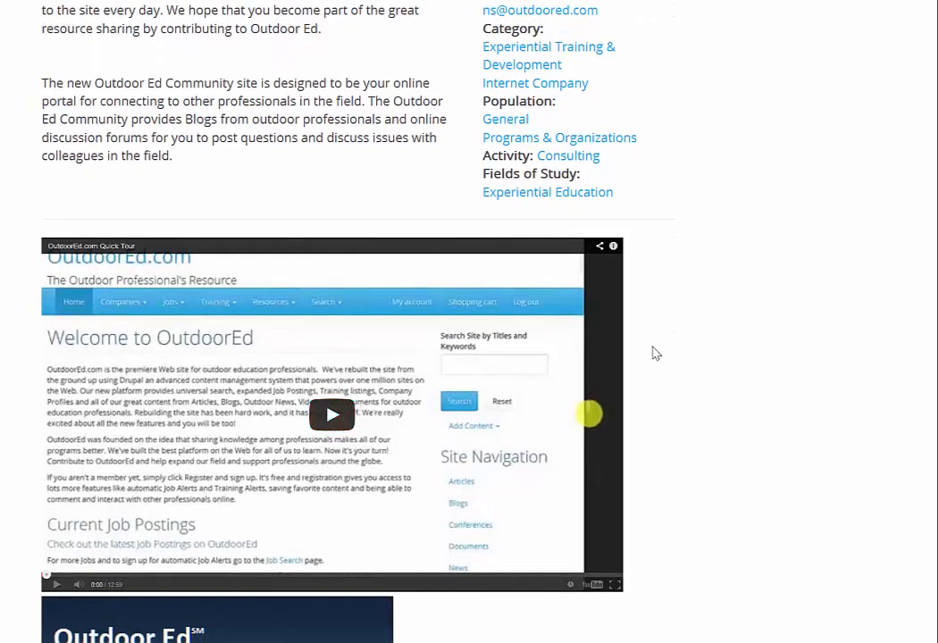
{"action": "scroll", "coordinate": [656, 357], "scroll_direction": "down", "scroll_amount": 2}
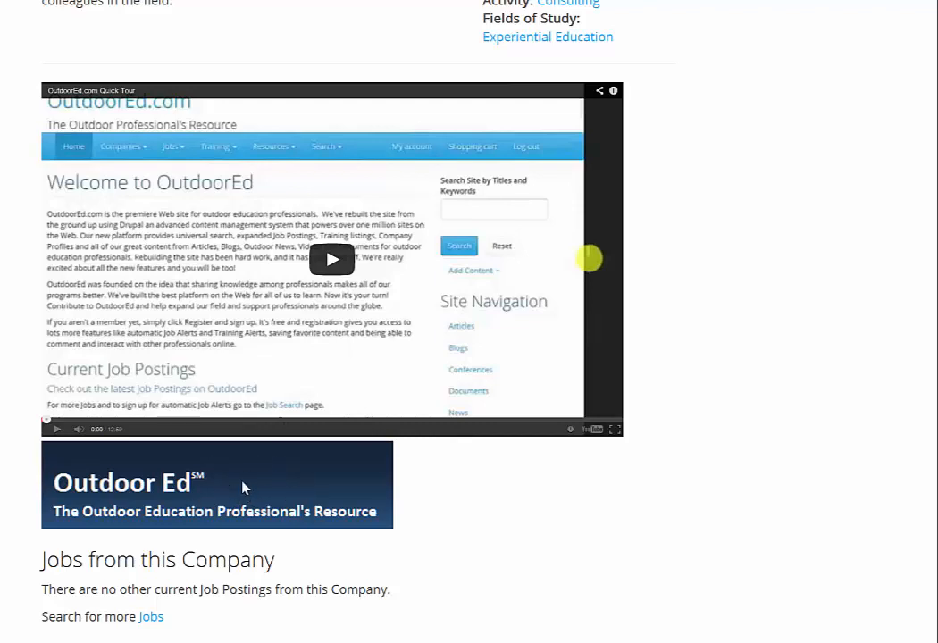
{"action": "scroll", "coordinate": [352, 494], "scroll_direction": "down", "scroll_amount": 2}
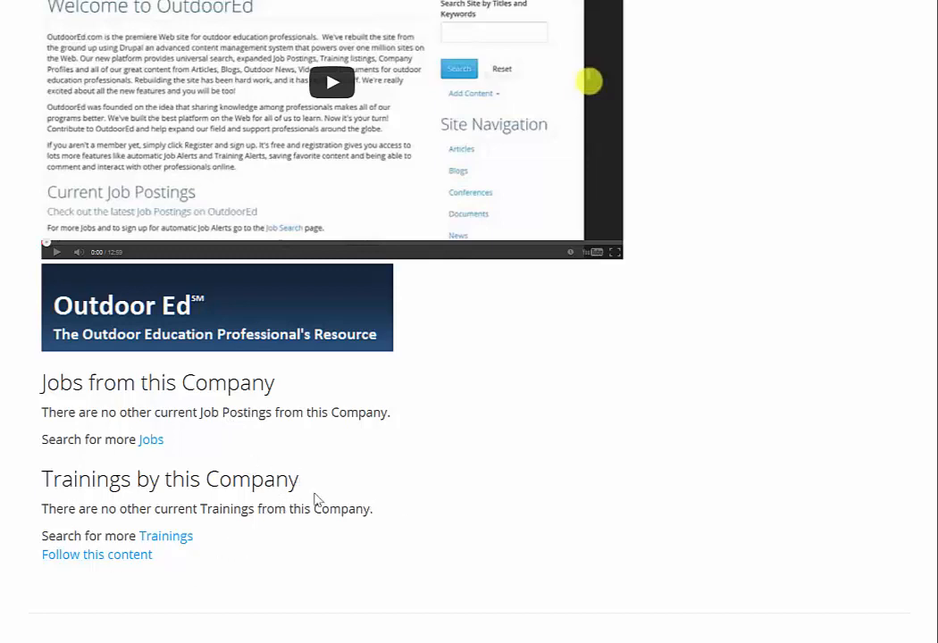
{"action": "scroll", "coordinate": [317, 498], "scroll_direction": "up", "scroll_amount": 10}
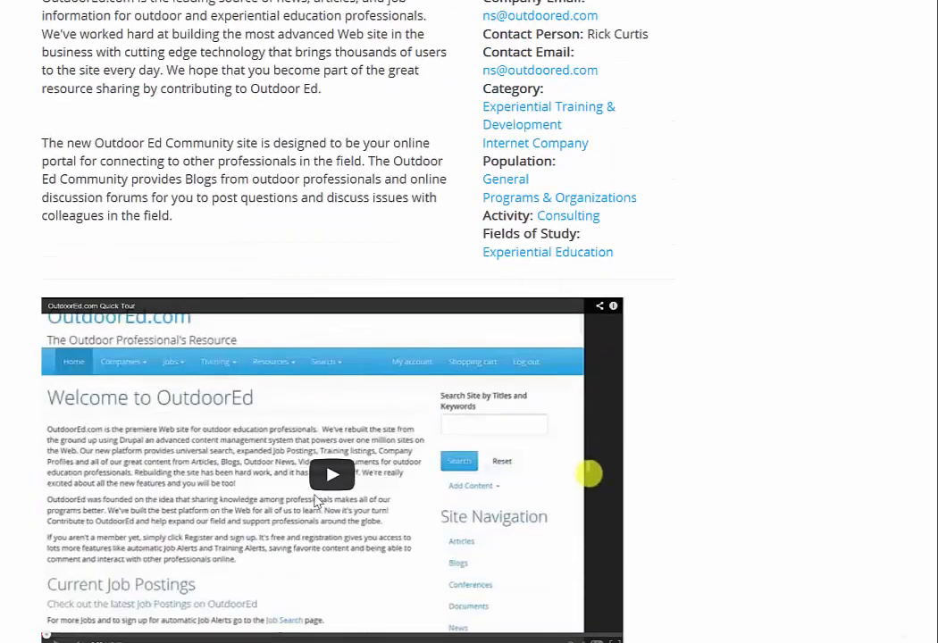
{"action": "scroll", "coordinate": [323, 491], "scroll_direction": "up", "scroll_amount": 1}
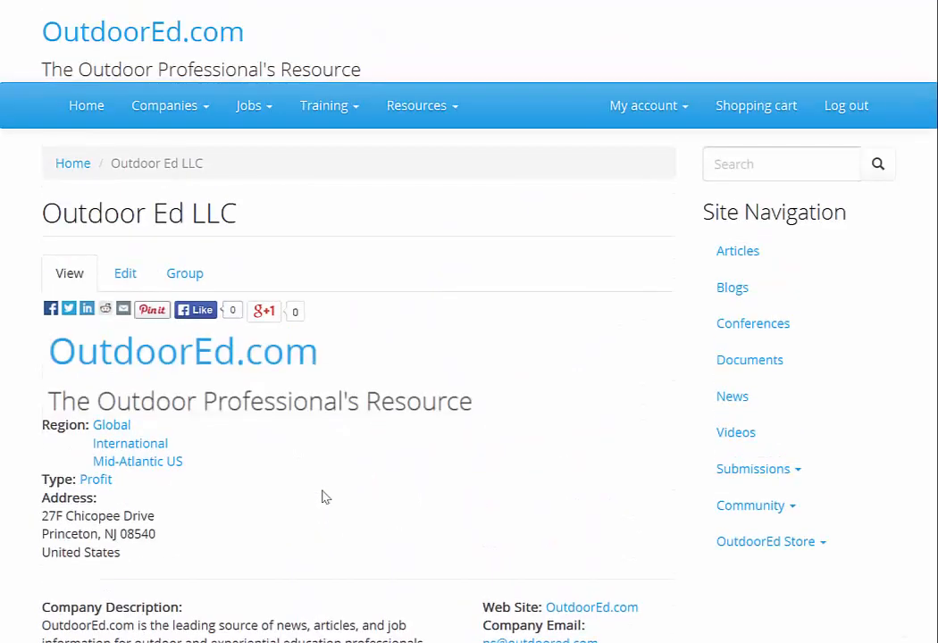